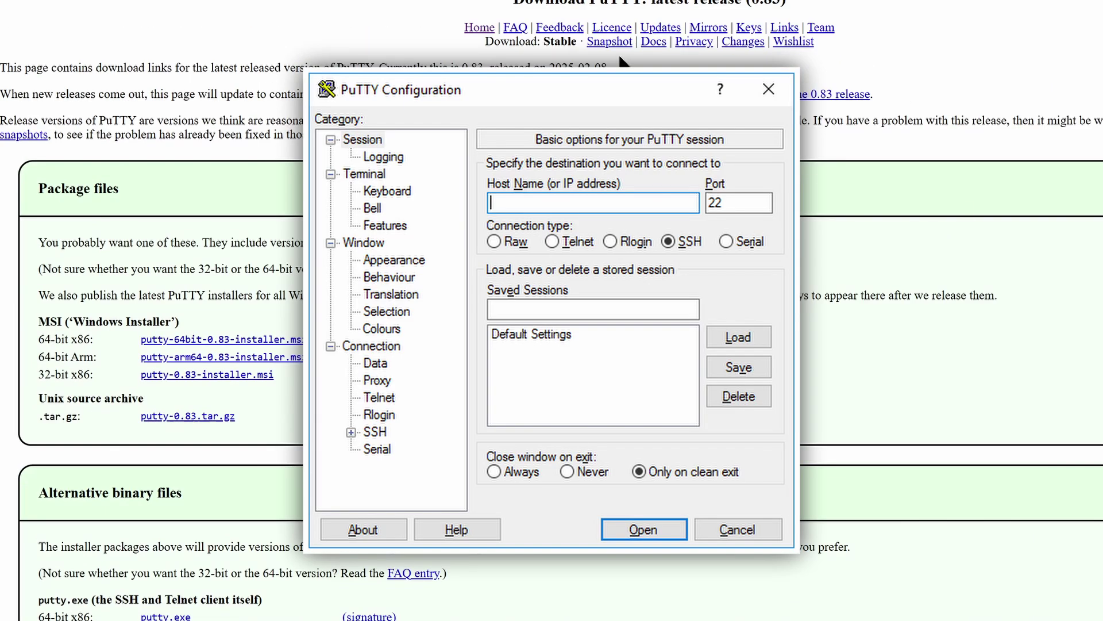
- Open the PuTTY development snapshot downloads page and scroll through it
click(610, 46)
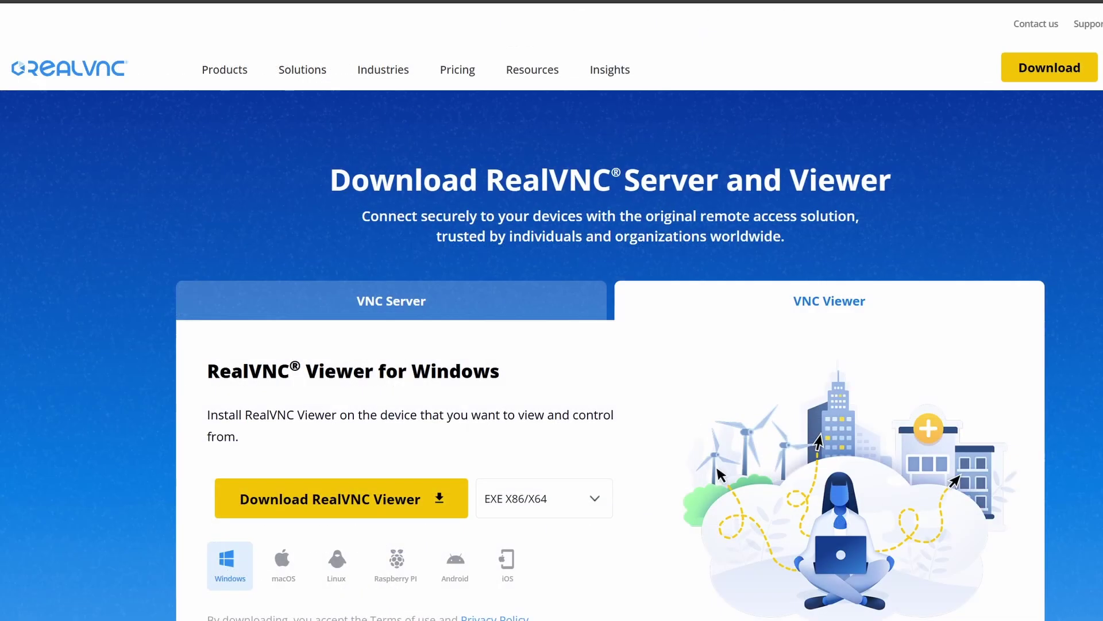
scroll(552, 322, down, 4)
scroll(552, 333, up, 1)
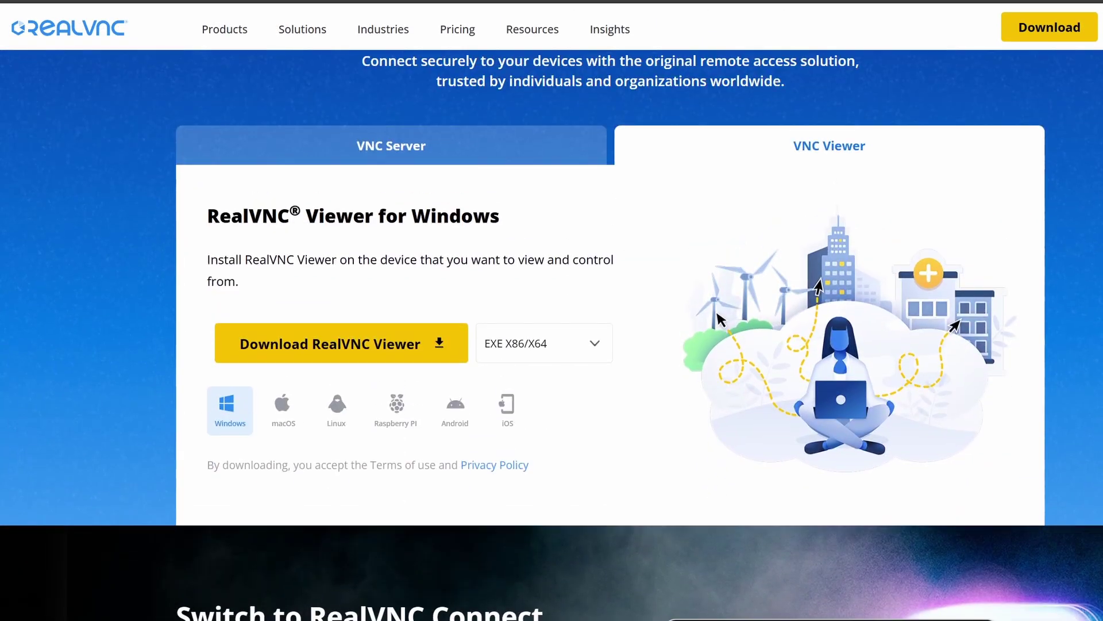
scroll(552, 333, up, 3)
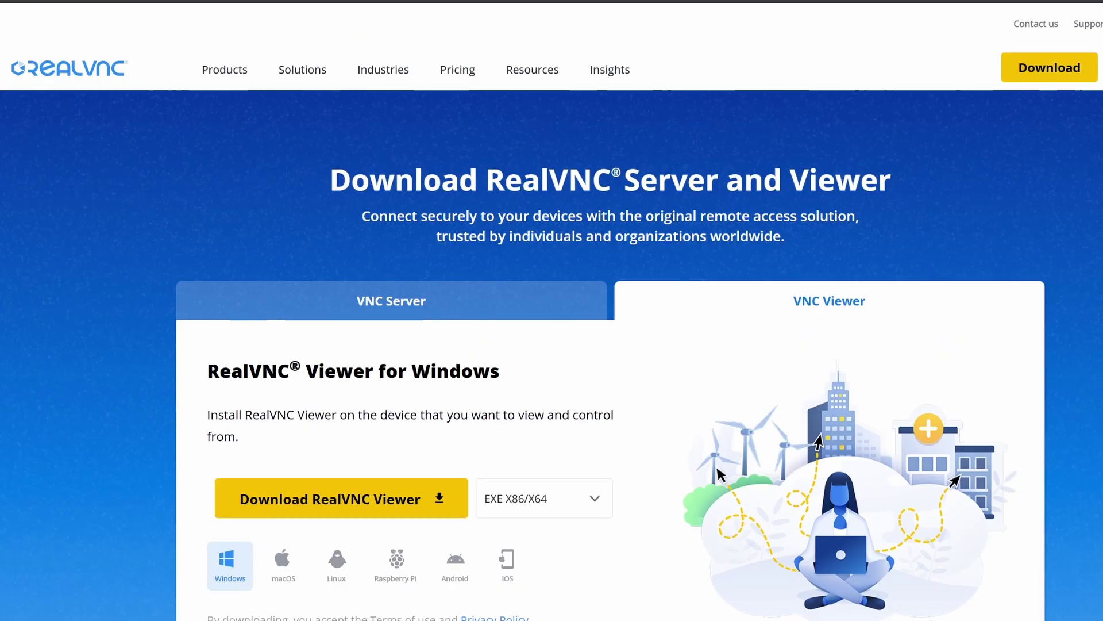
scroll(552, 333, down, 1)
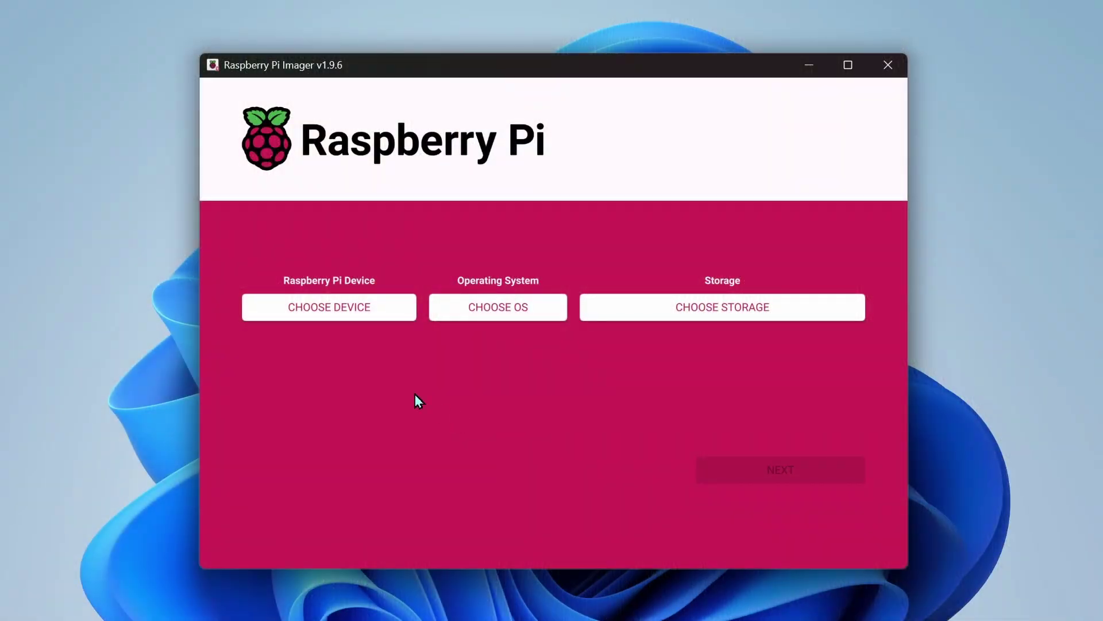
- Select Raspberry Pi Zero 2 W, Raspberry Pi OS (32-bit) and the Multiple Flash Reader USB Device, then continue
click(377, 315)
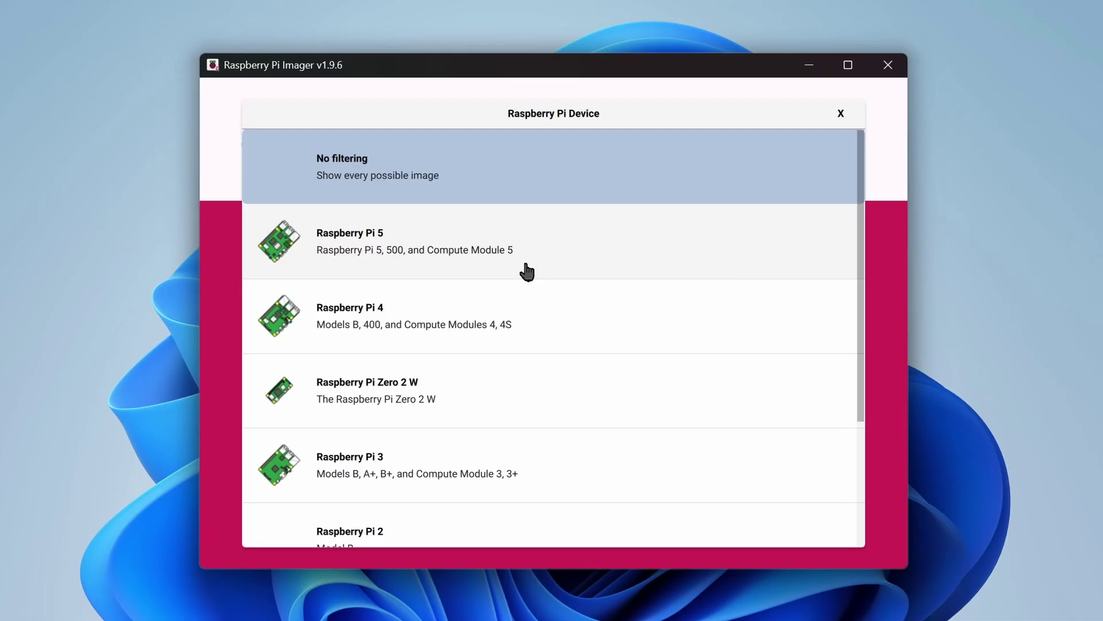
click(545, 409)
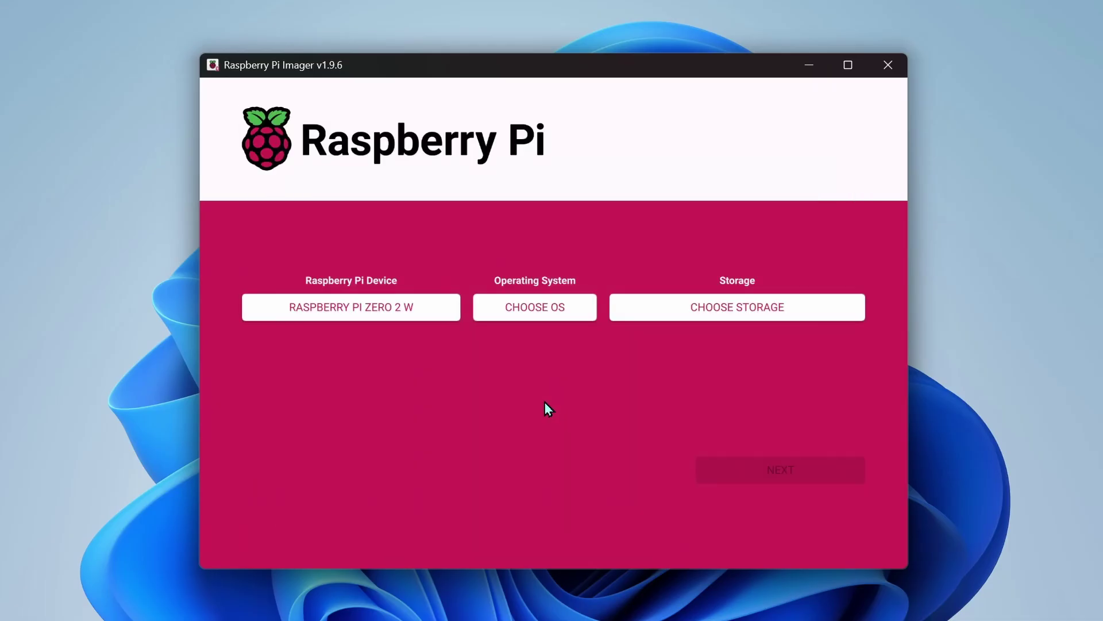
click(581, 313)
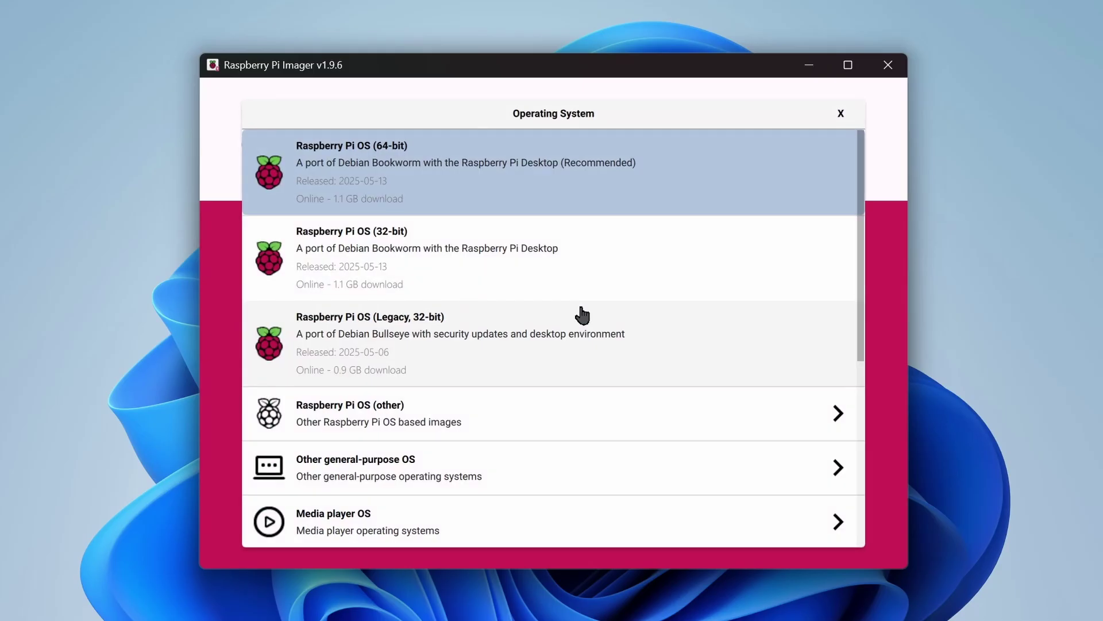
click(687, 261)
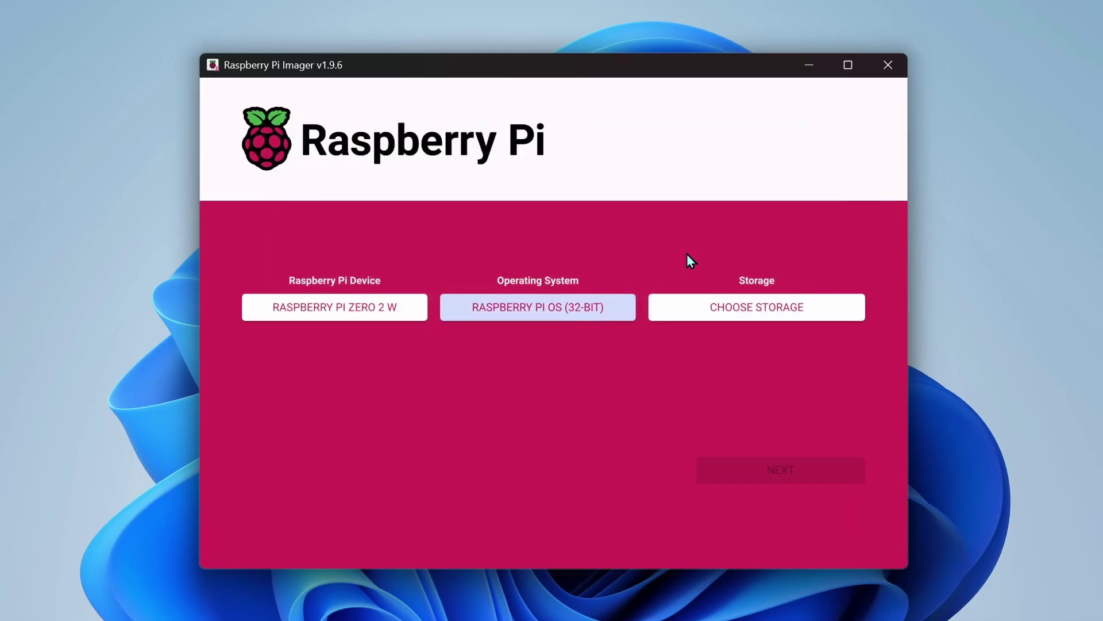
click(788, 319)
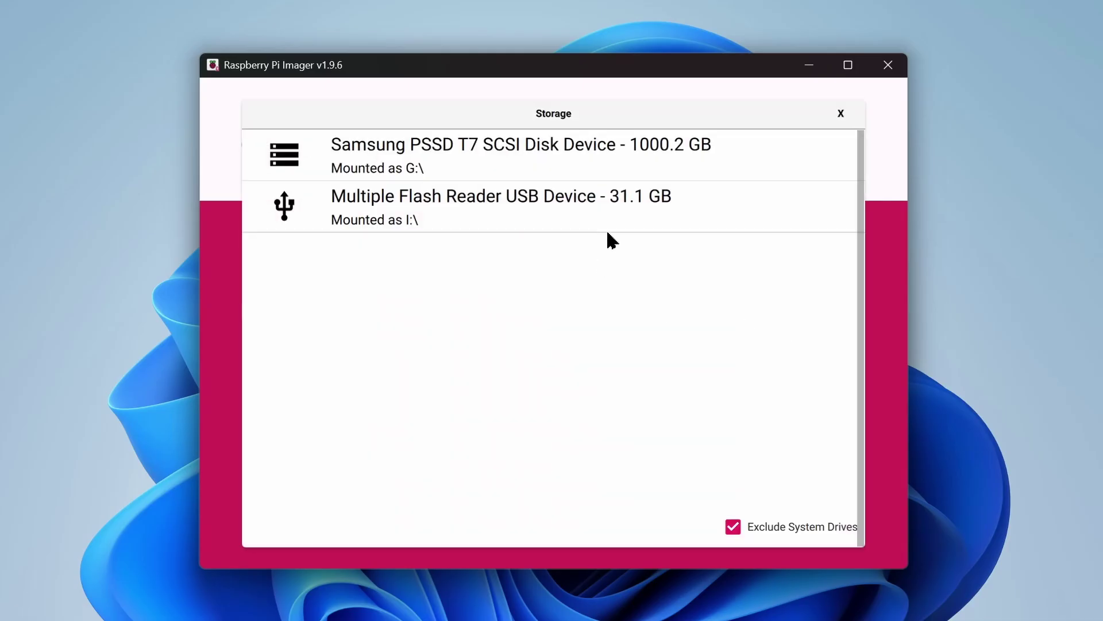
click(607, 227)
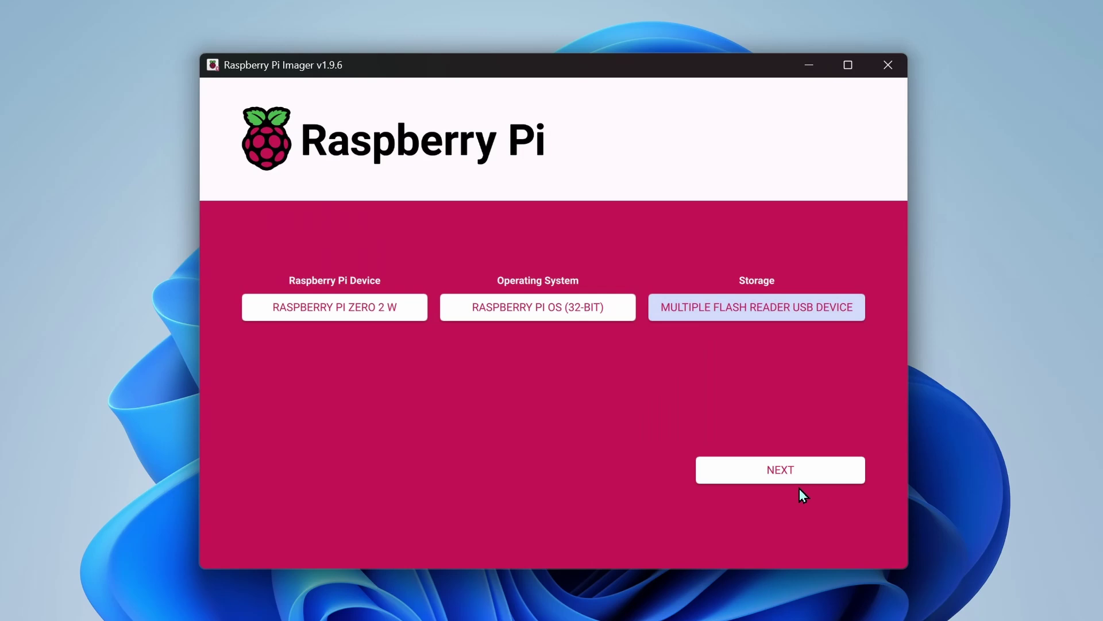
click(812, 479)
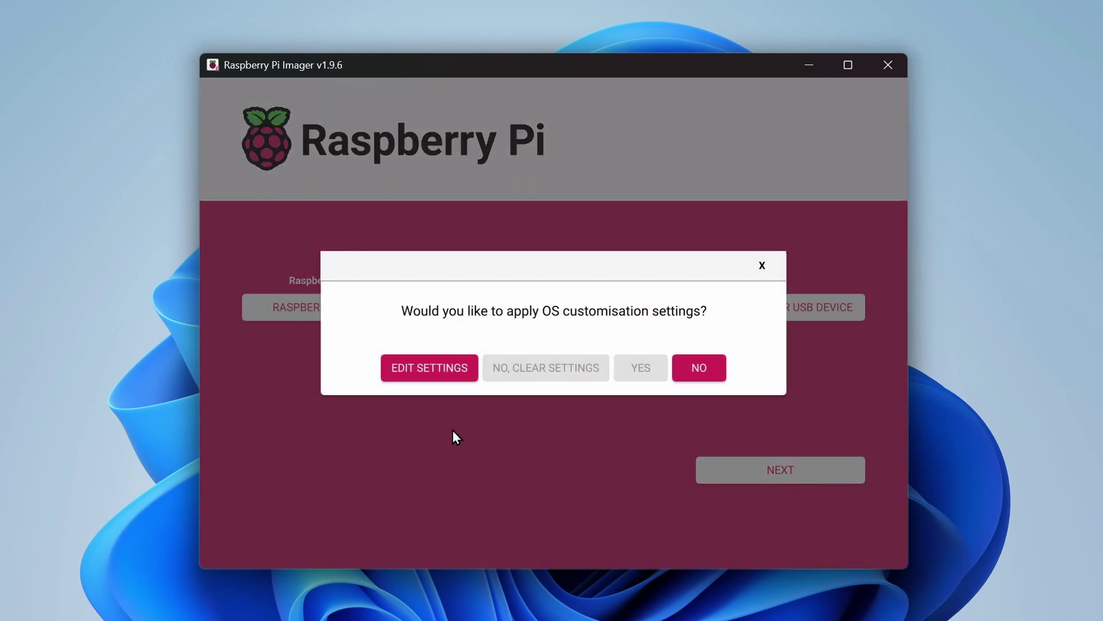
- In the OS customisation settings, set a login username and account password
click(442, 378)
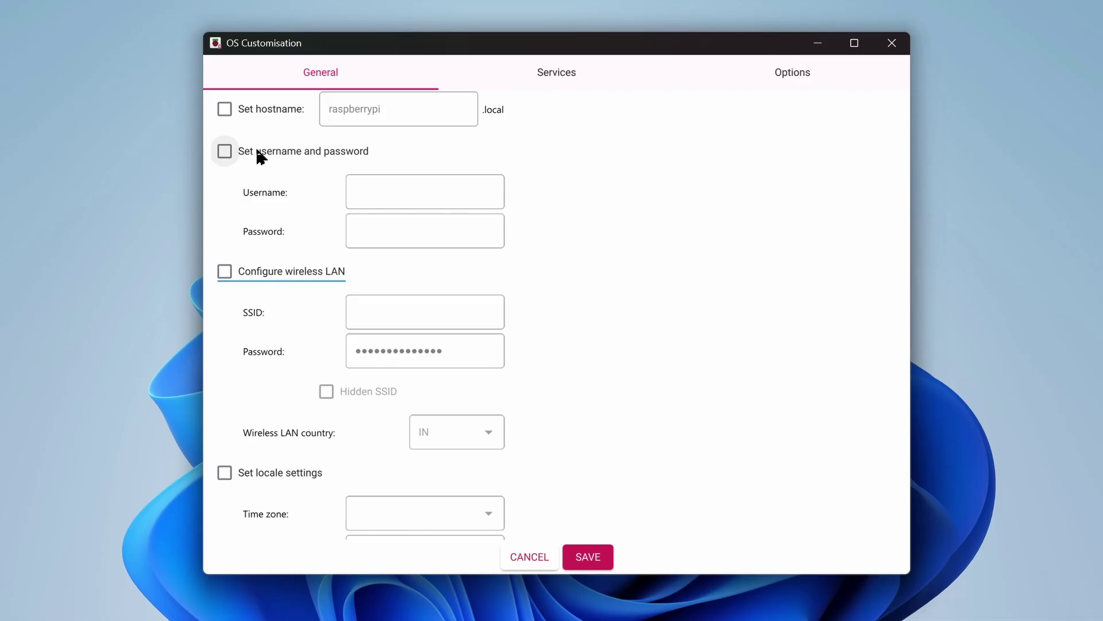
click(230, 160)
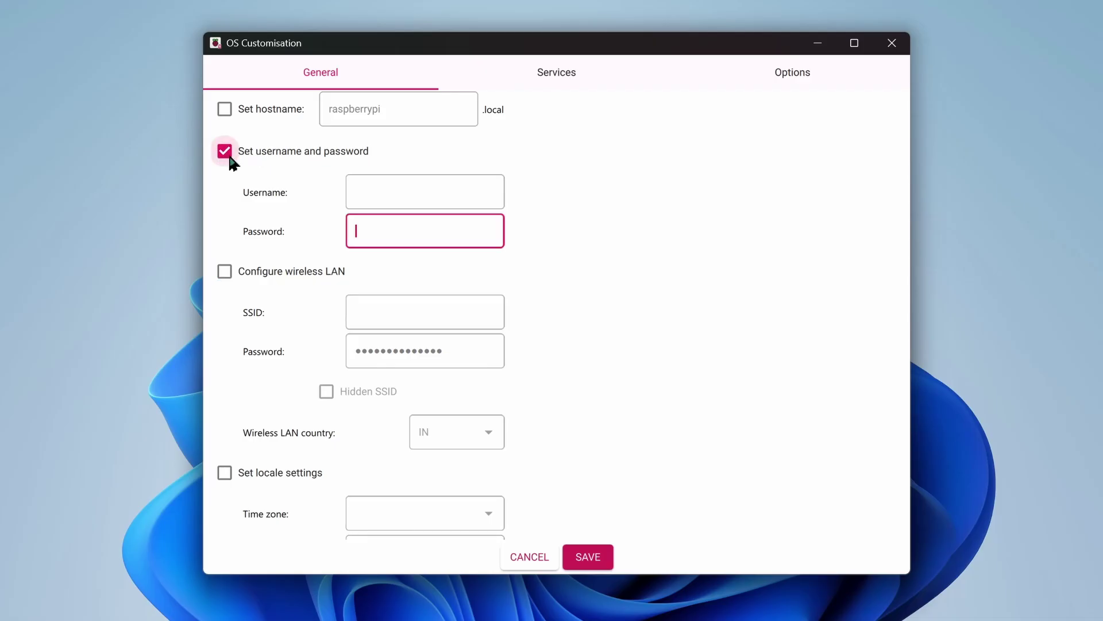
click(377, 185)
text(techtalkies)
key(Tab)
text(admin)
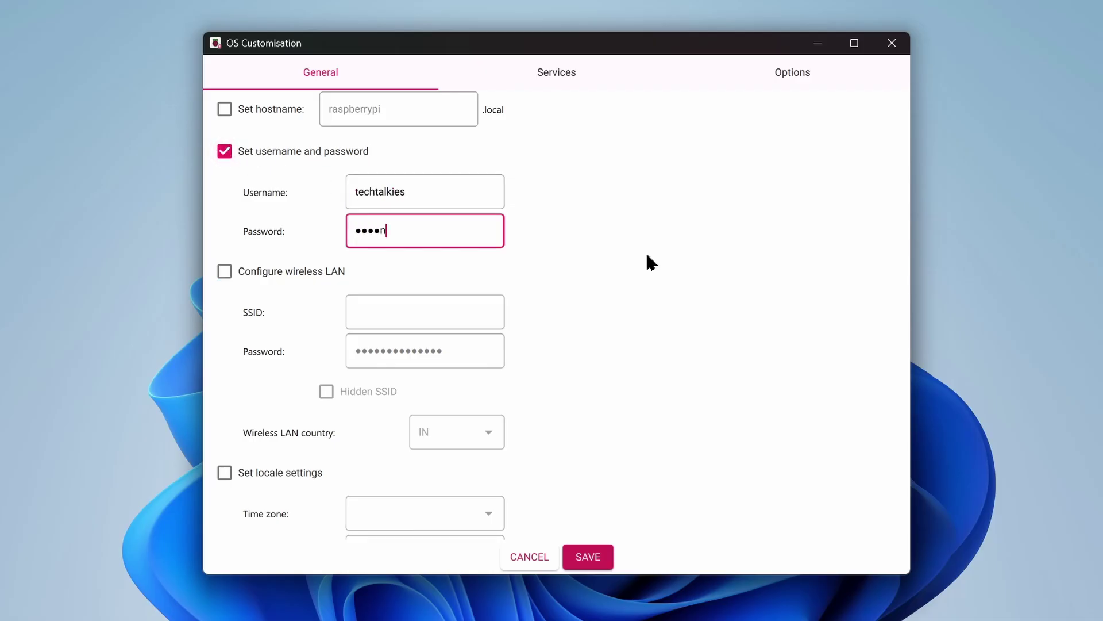
- Configure Wi-Fi 'Wifi Name' with its password and country IN, and enable password-based SSH
click(228, 278)
text(Wifi Name)
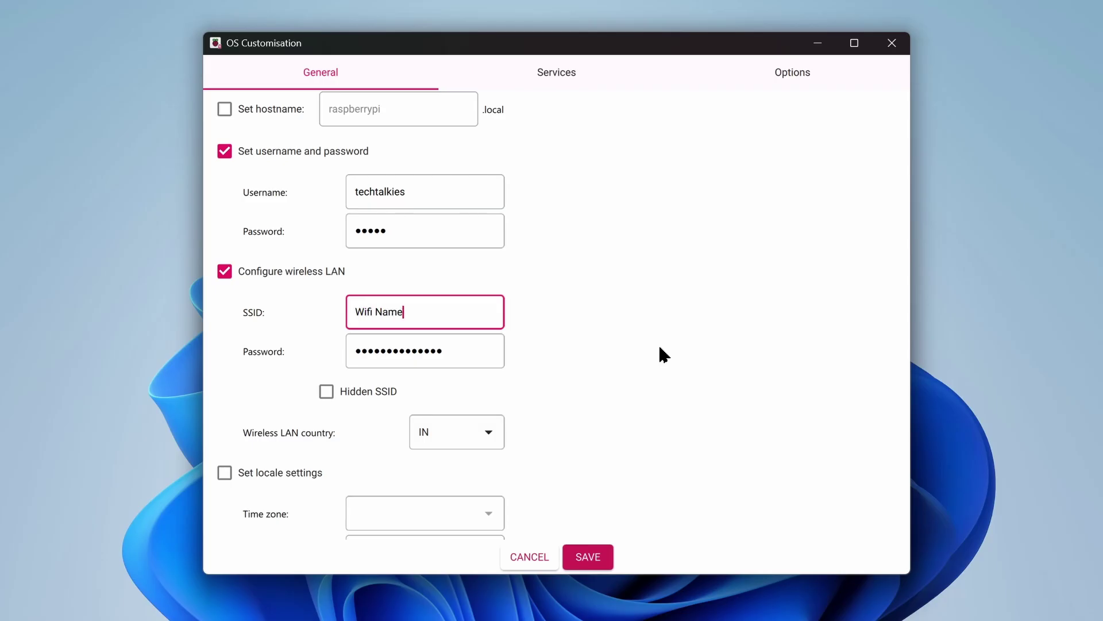
key(Tab)
key(BackSpace)
text(password12345)
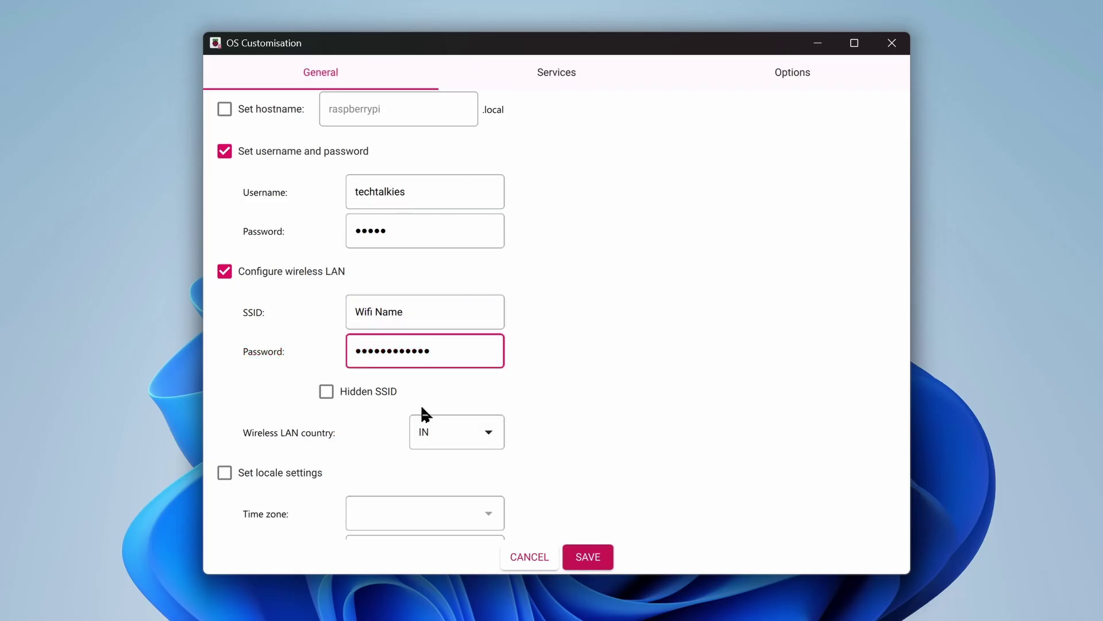
click(471, 434)
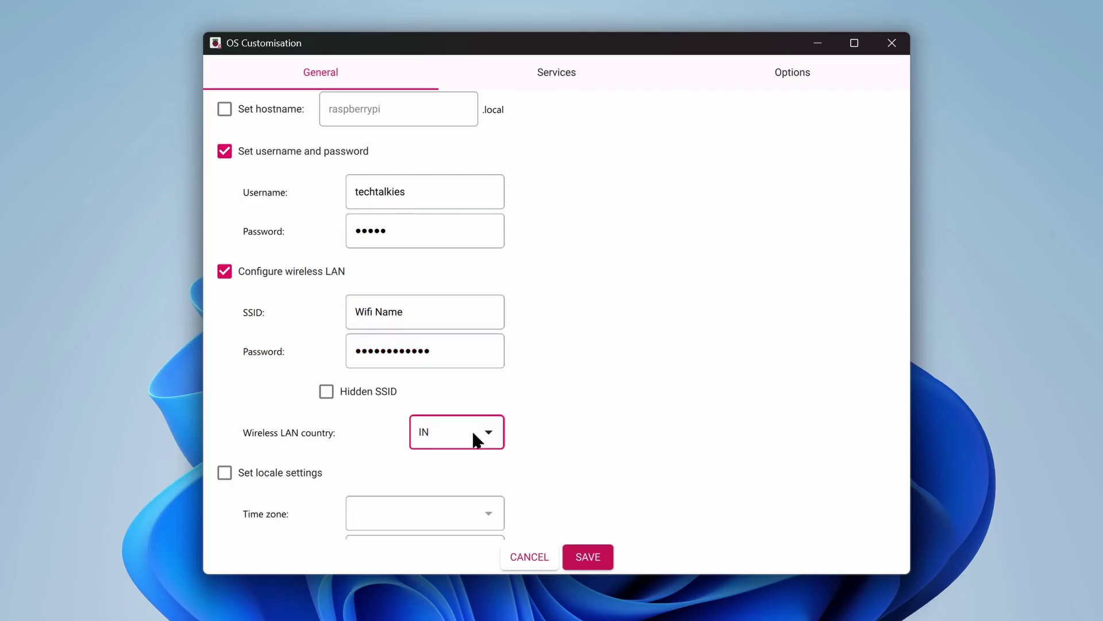
click(477, 440)
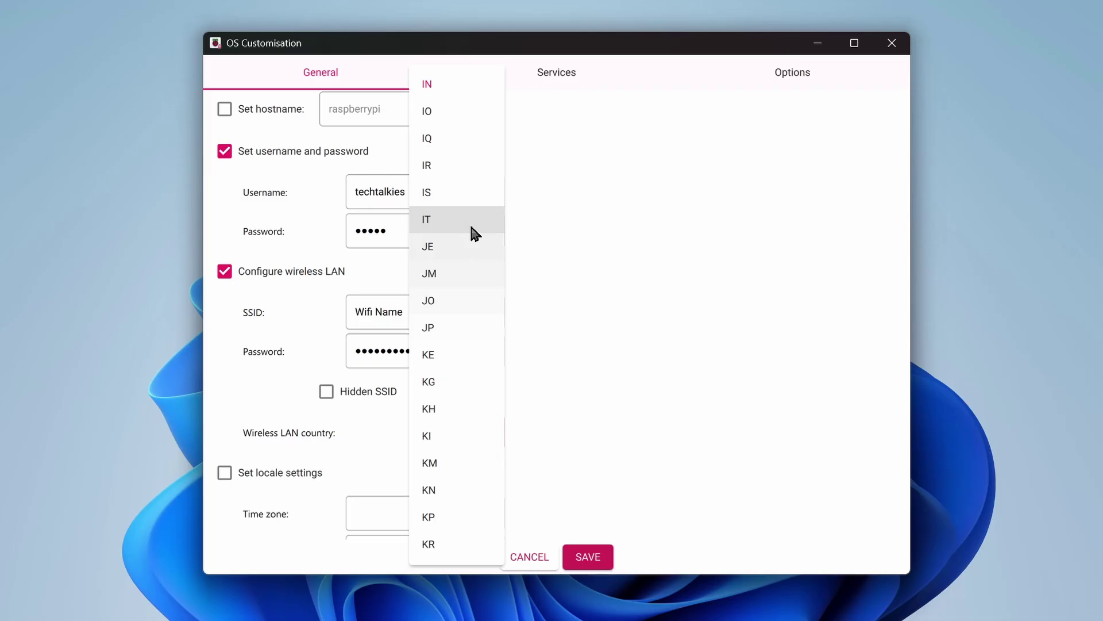
click(456, 86)
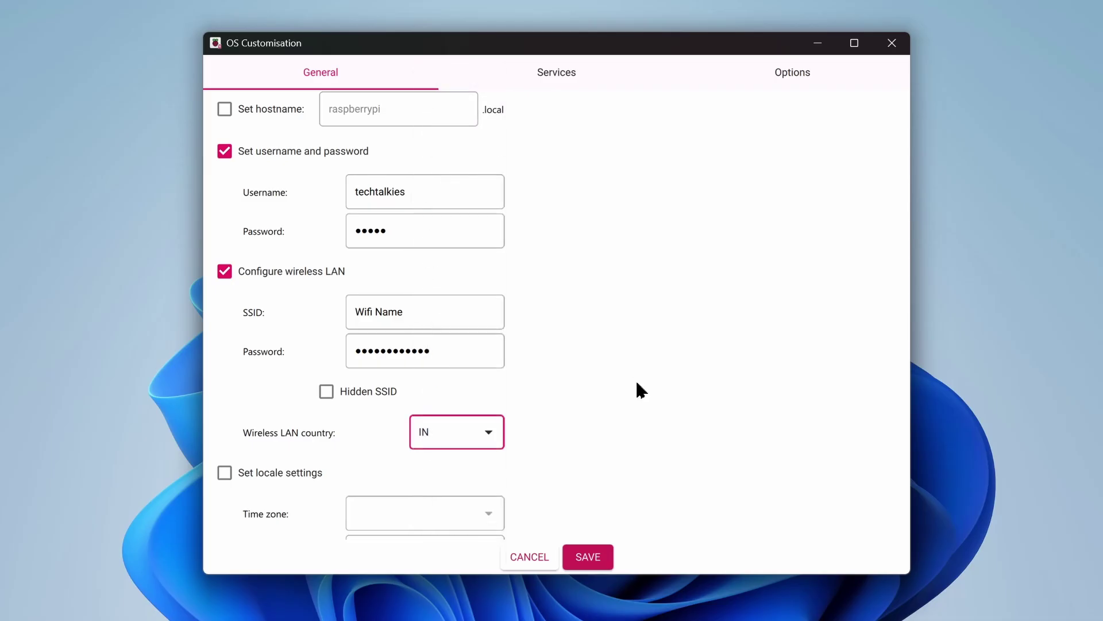
click(562, 79)
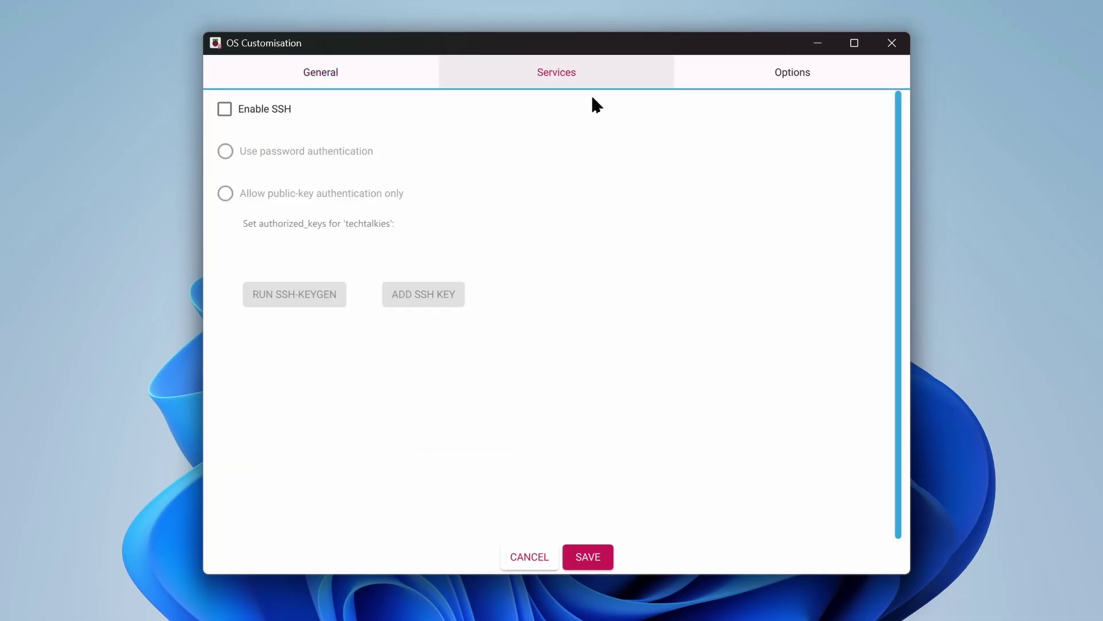
click(278, 118)
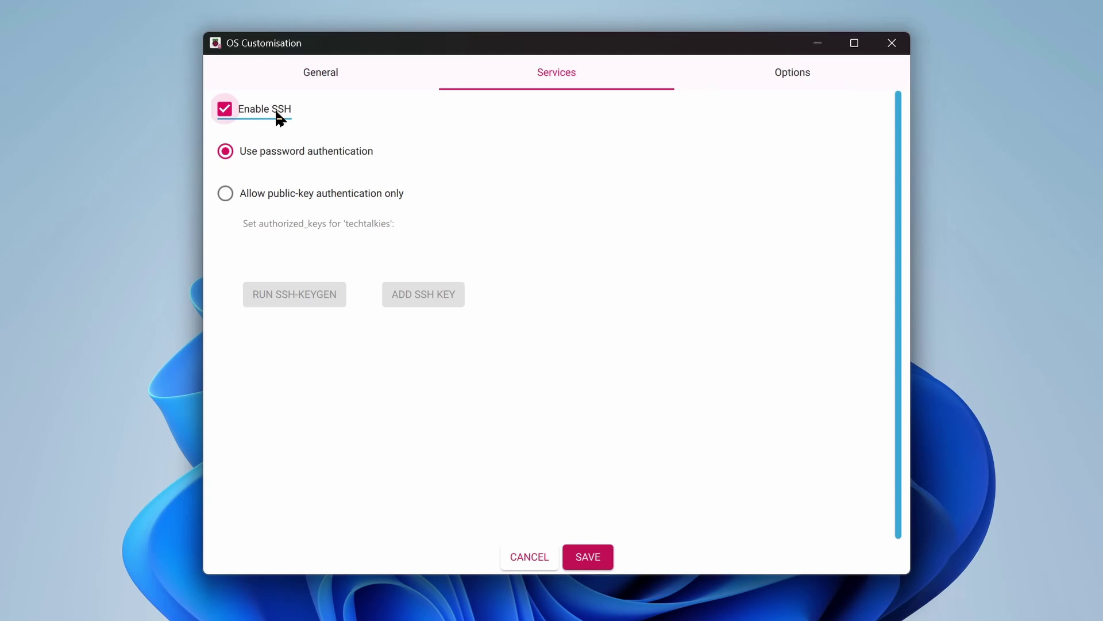
- Save and apply the customisation, then confirm erasing the card to write the image
click(609, 561)
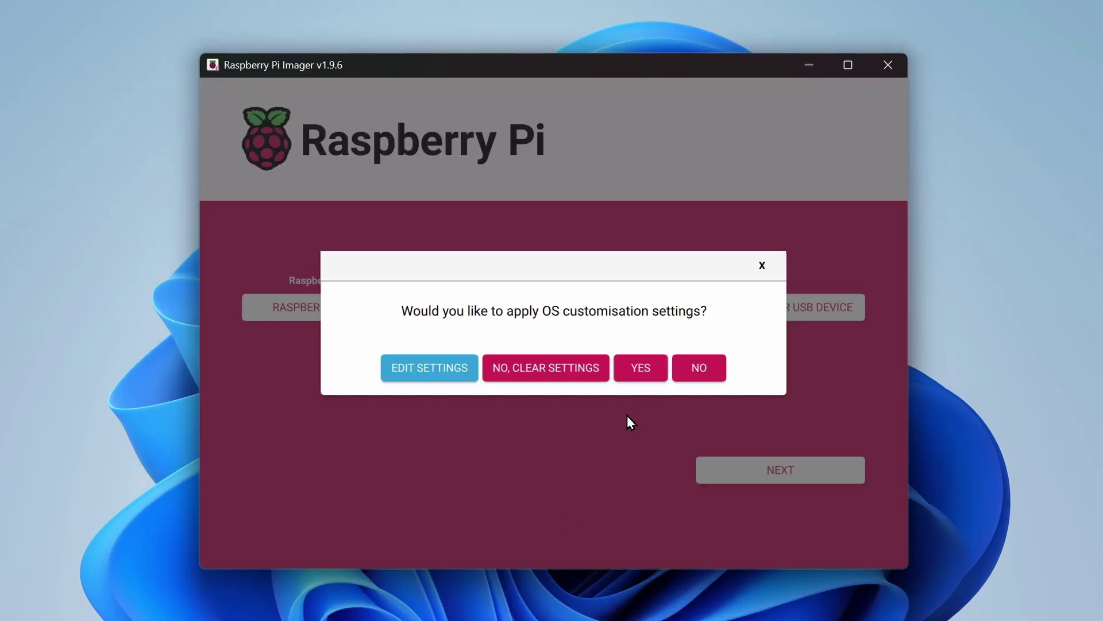
click(660, 371)
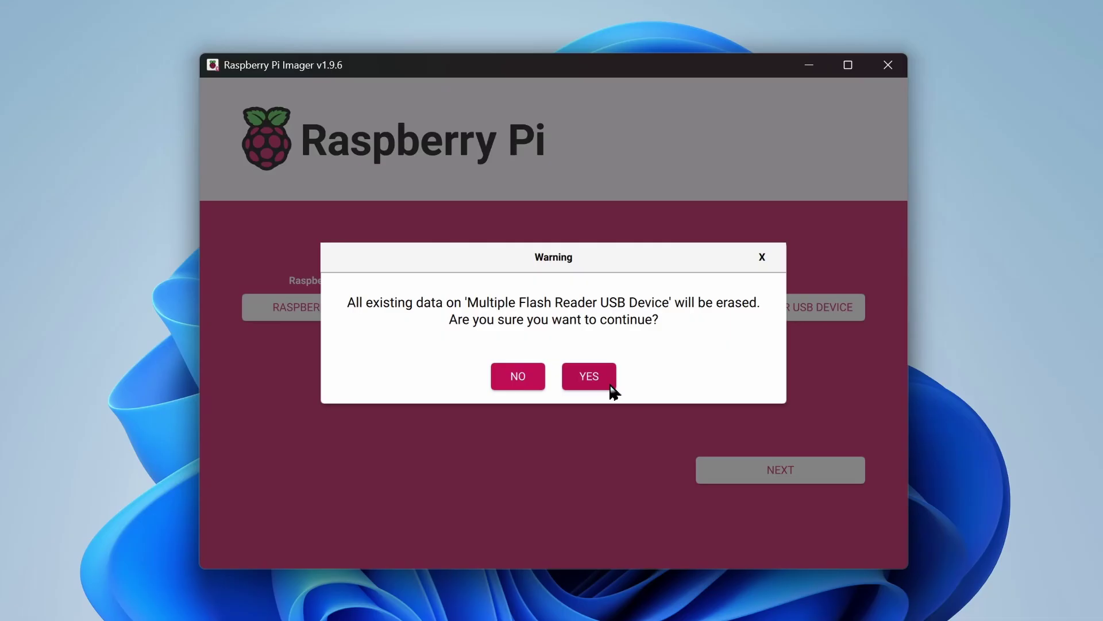
click(610, 386)
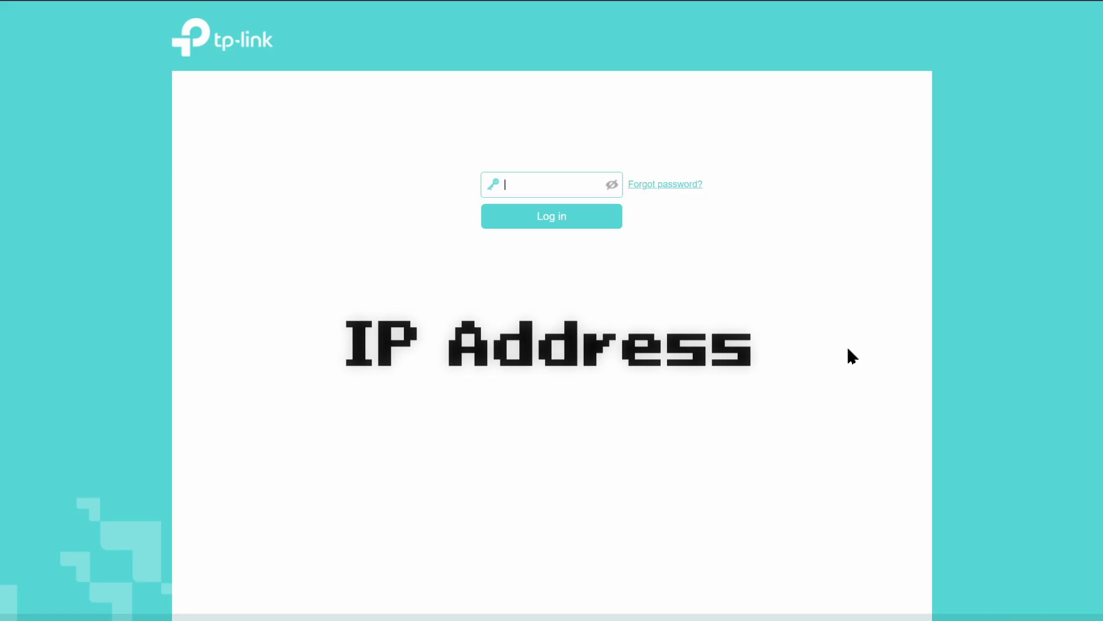
- Enter the router login password
text(****)
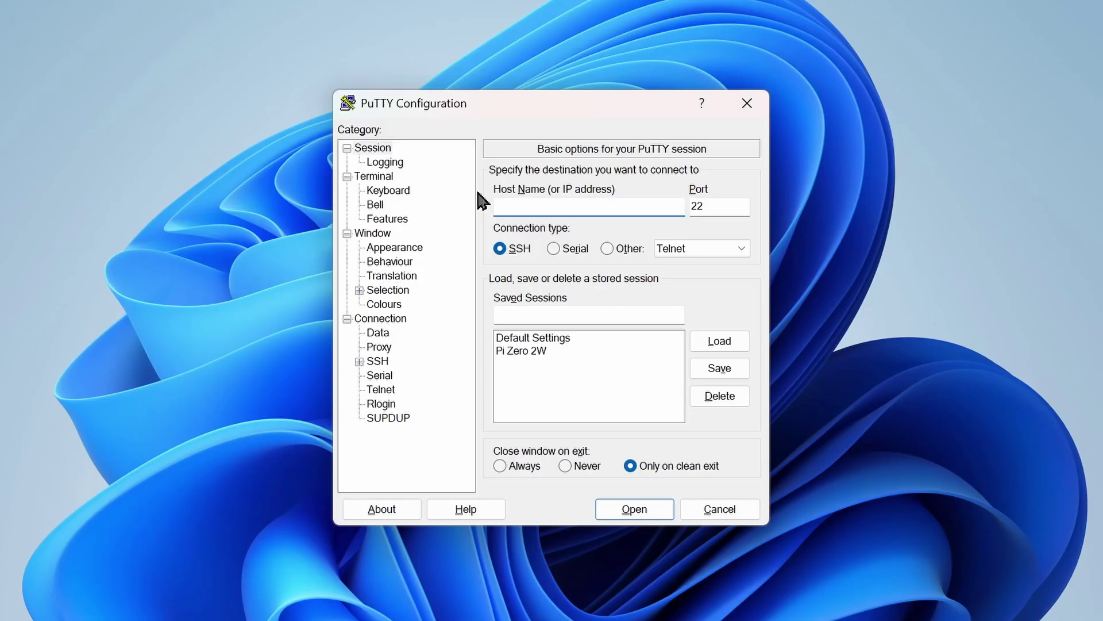
- Set the session to host raspberrypi.local on port 22 with connection type SSH
click(368, 149)
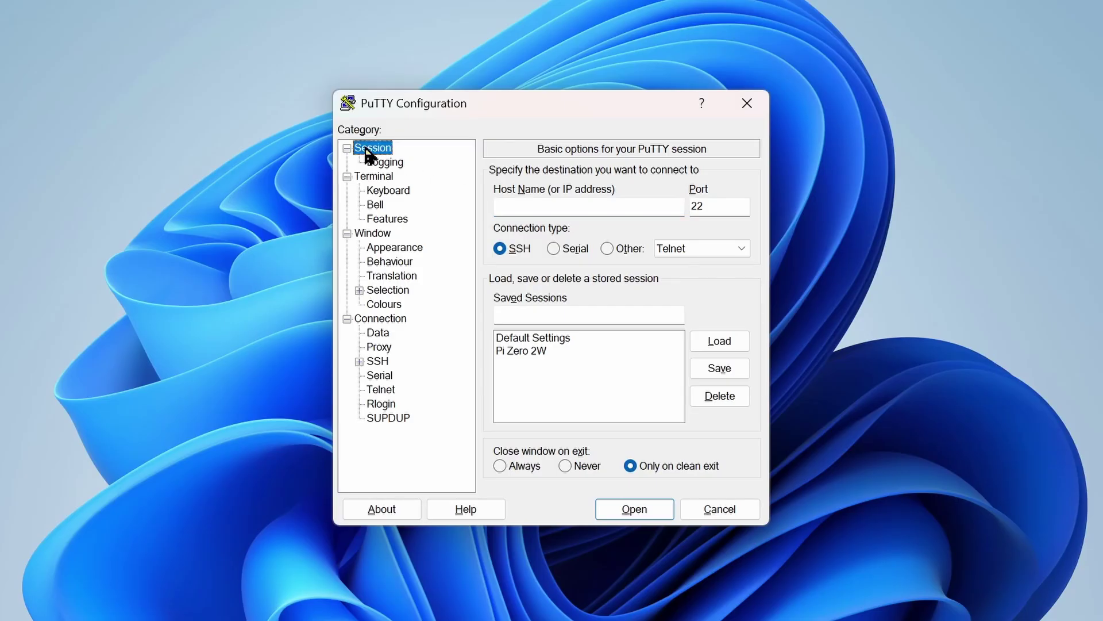
click(519, 207)
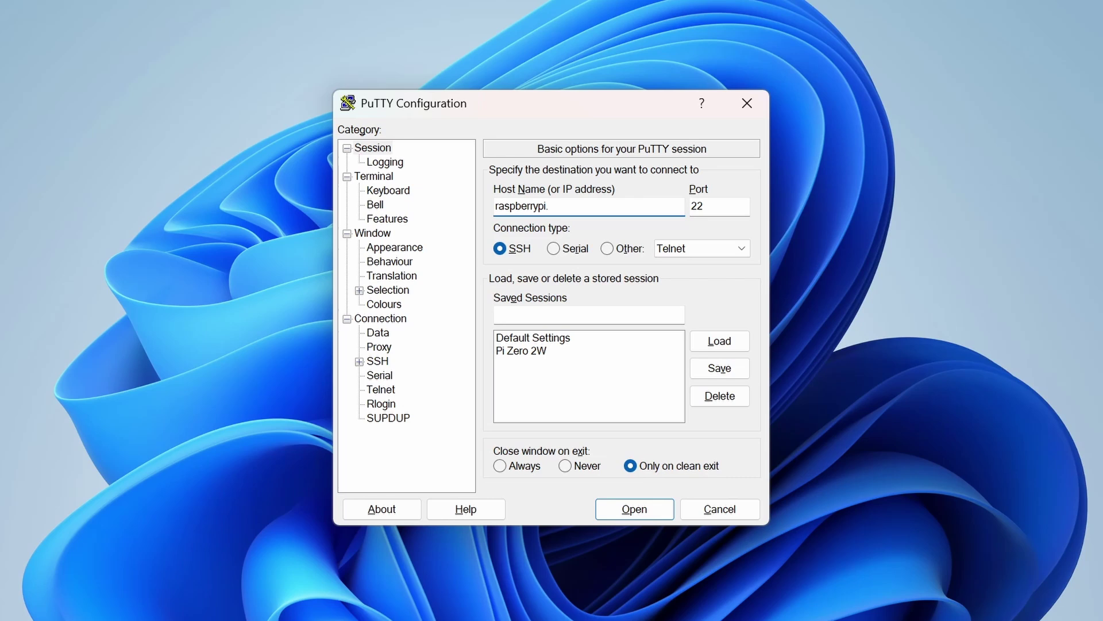
click(718, 206)
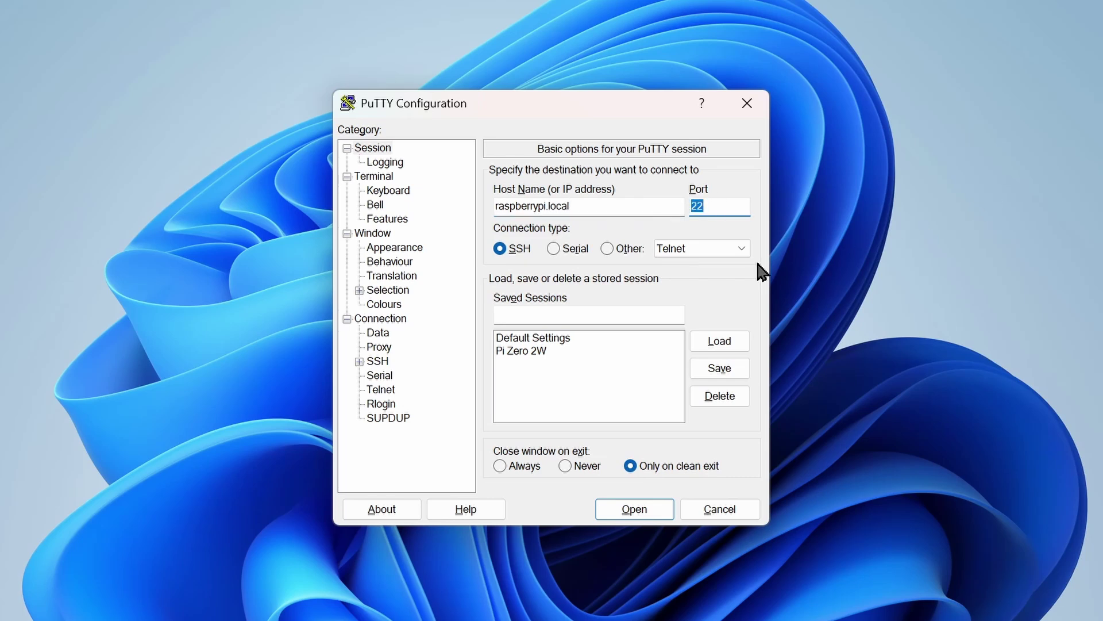
click(499, 254)
- Connect to the Pi over SSH and log in with the configured username and password
click(653, 516)
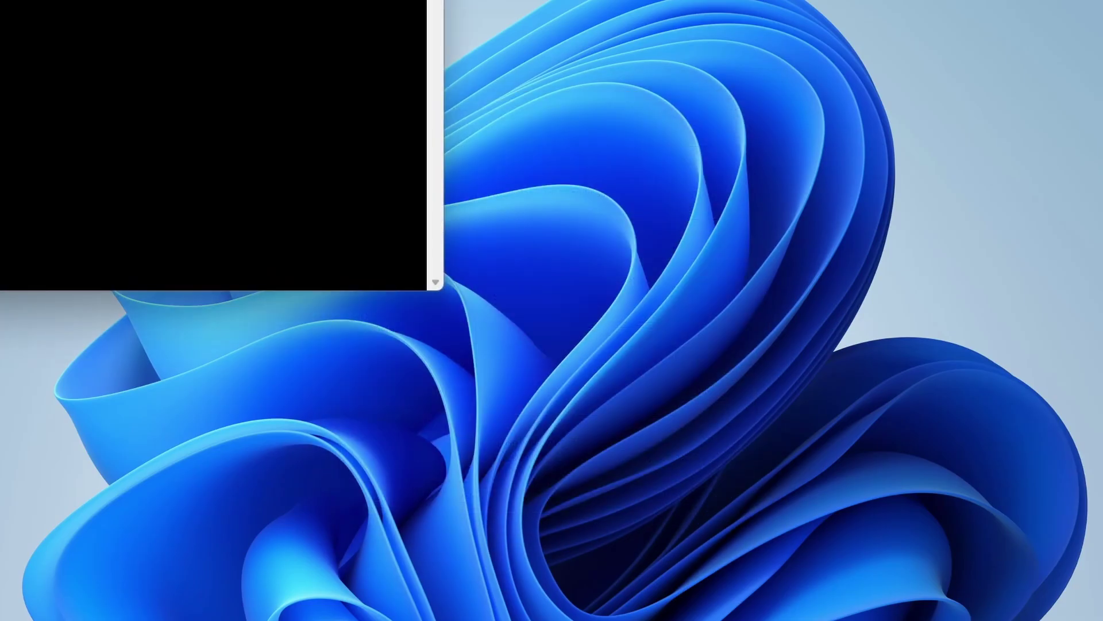
drag(113, 1, 547, 84)
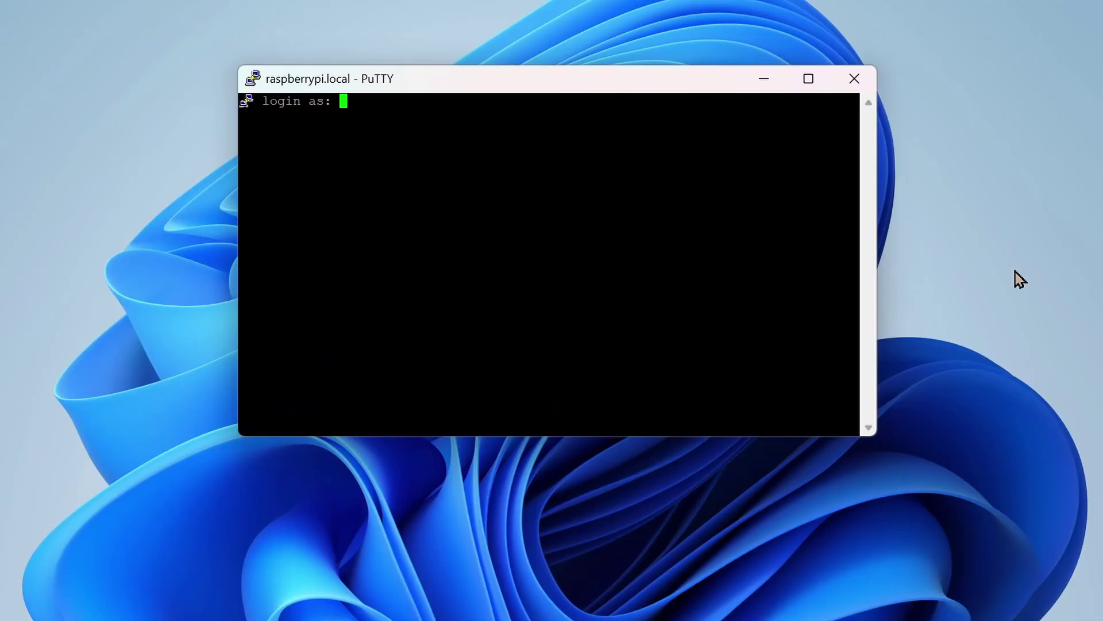
text(techalkies)
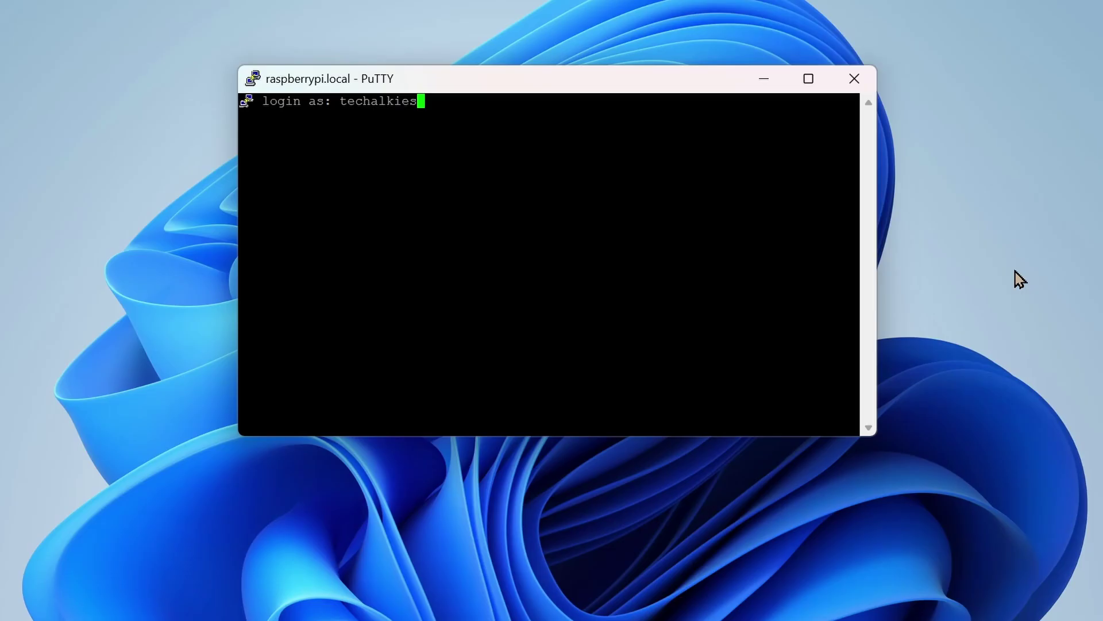
key(Return)
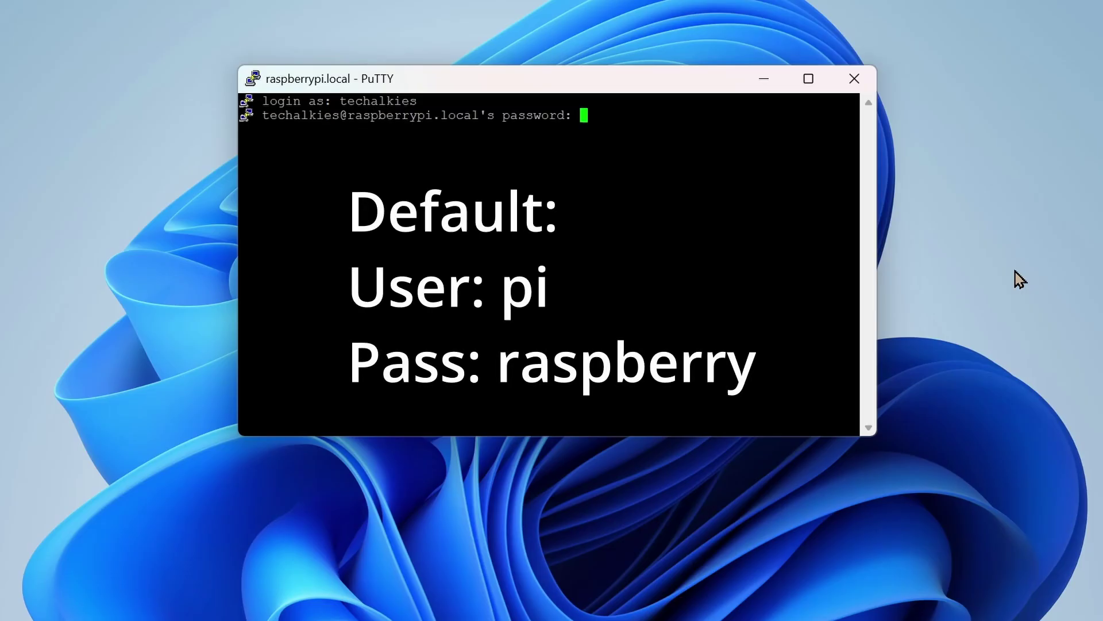
key(Return)
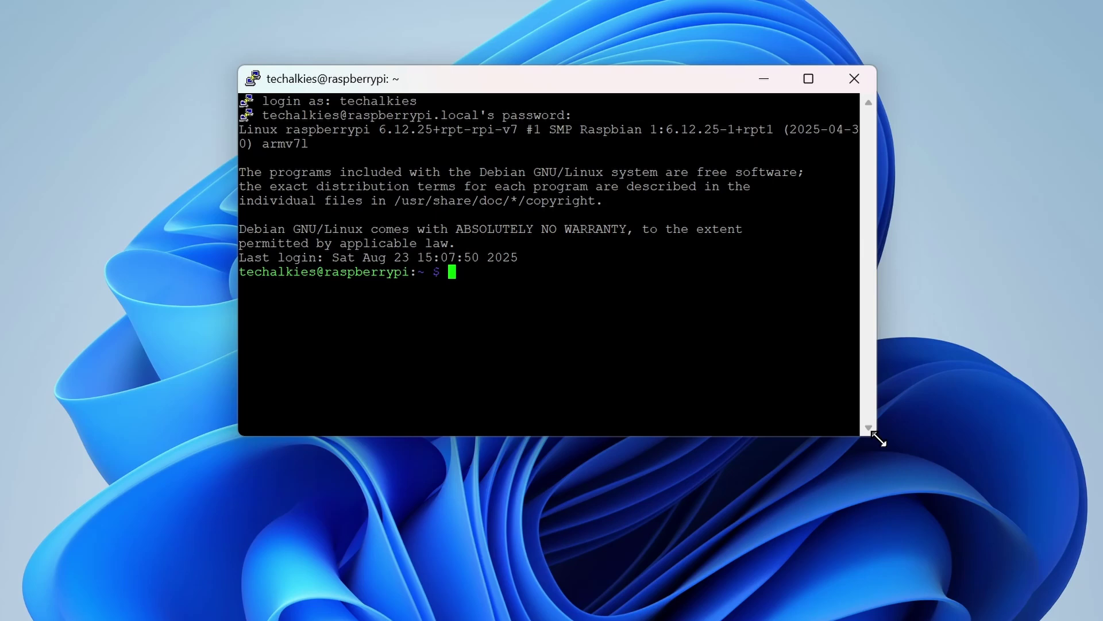
- List the home folder, then browse raspi-config's System and Display options
text(ls)
key(Return)
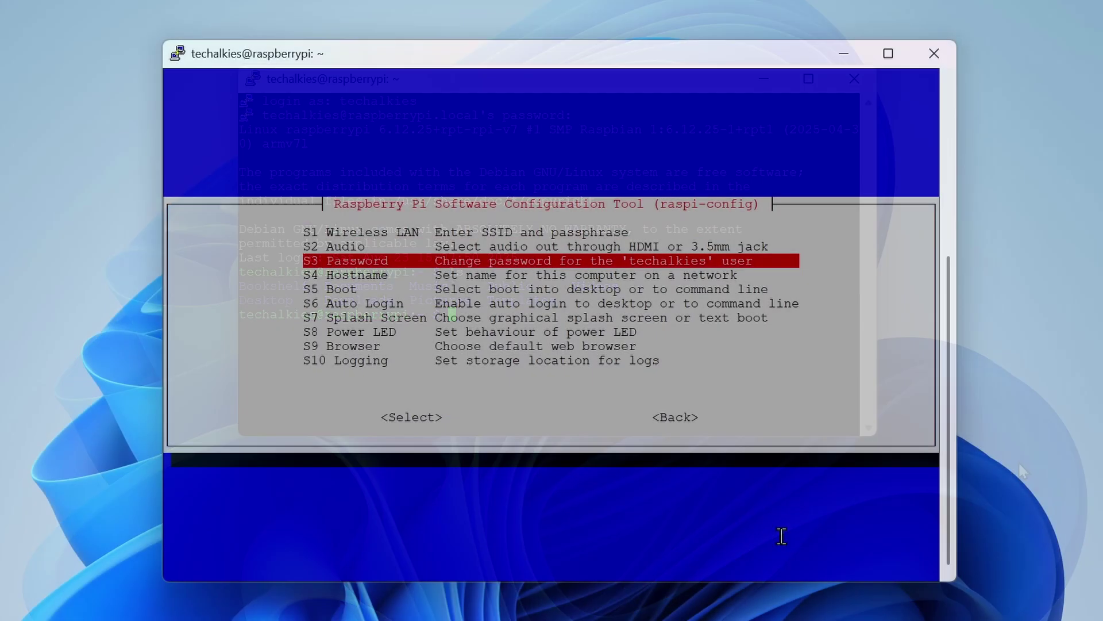
key(Down)
key(Down)
key(Down)
key(Down)
key(Down)
key(Down)
key(Down)
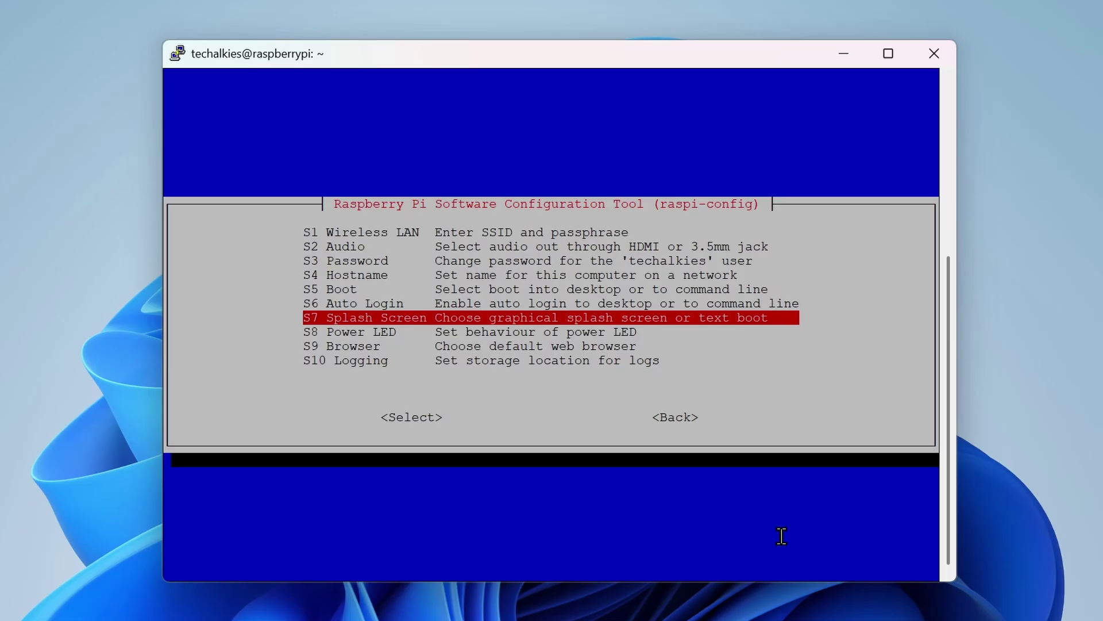
key(Escape)
key(Down)
key(Return)
key(Down)
key(Down)
key(Return)
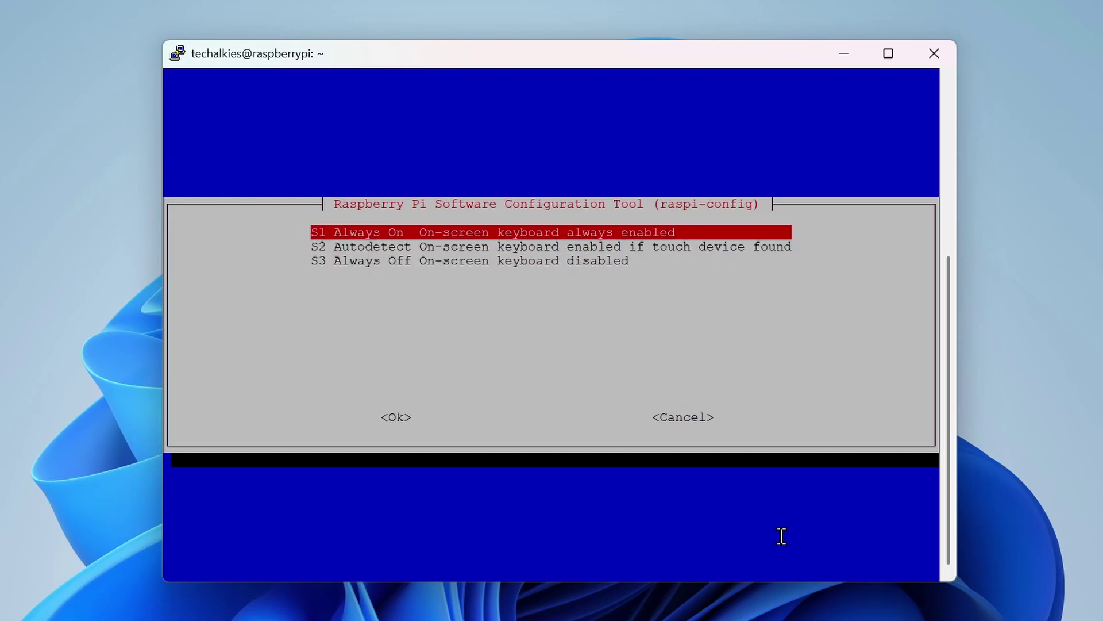
key(Tab)
key(Tab)
key(Return)
- Open raspi-config's Advanced Options, then run apt-get update
key(Left)
key(shift+Tab)
key(Down)
key(Down)
key(Down)
key(Down)
key(Down)
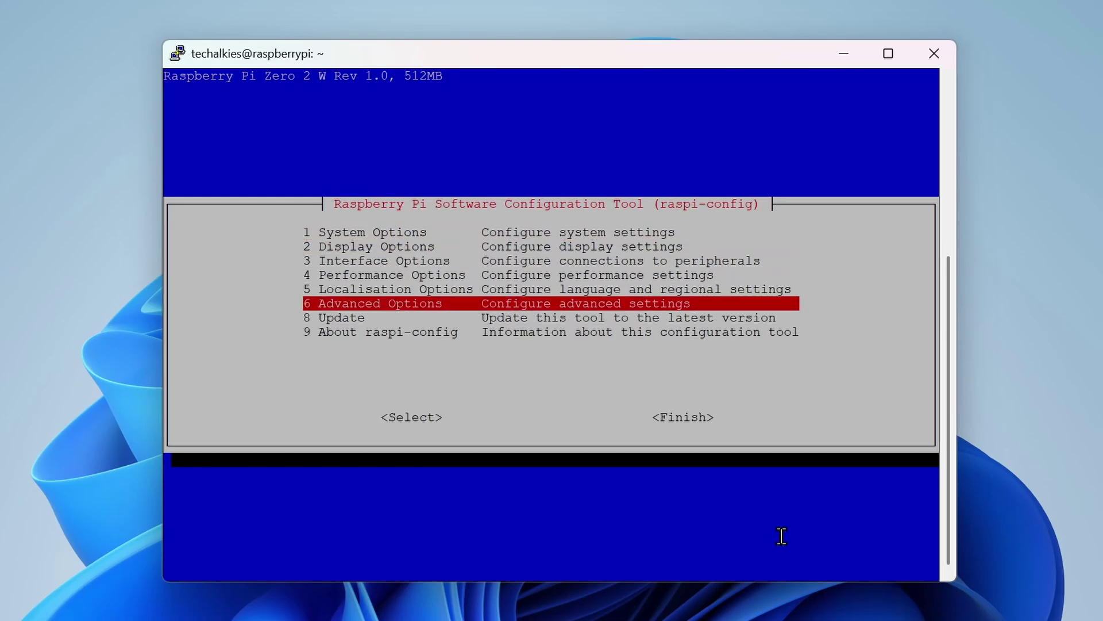
key(Return)
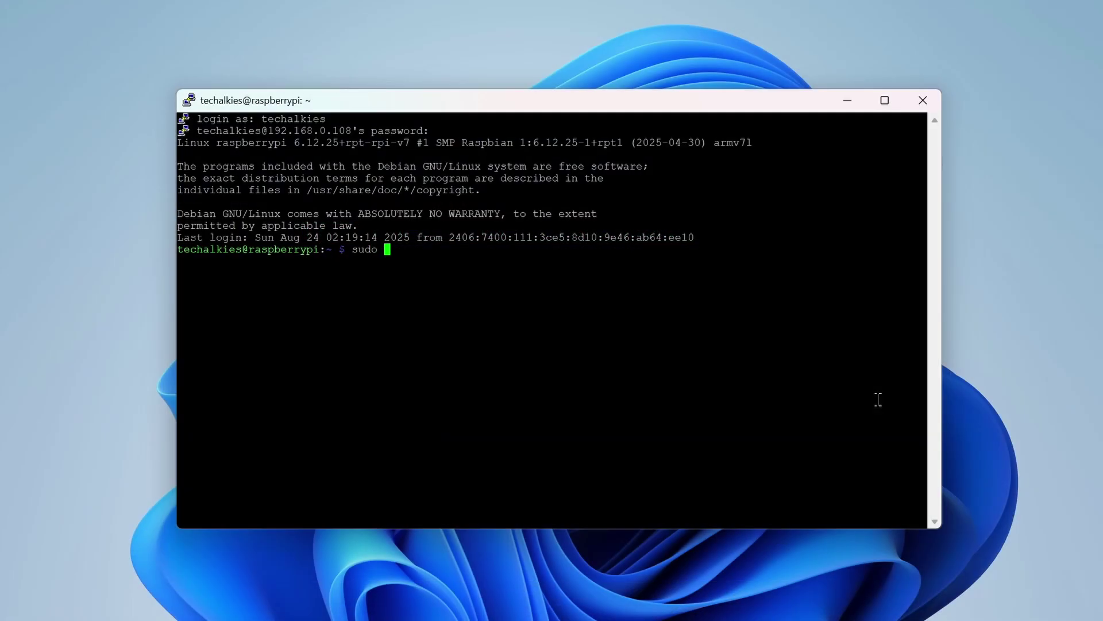
text(apt-get update)
key(Return)
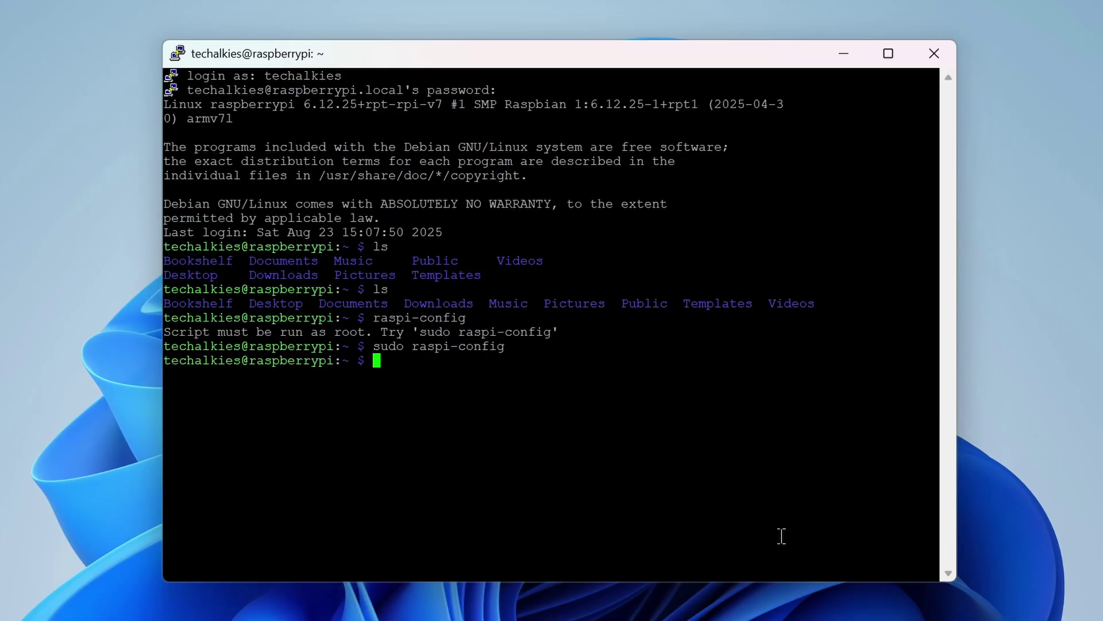
- Rerun sudo raspi-config and enable the VNC server under Interface Options > VNC
key(Up)
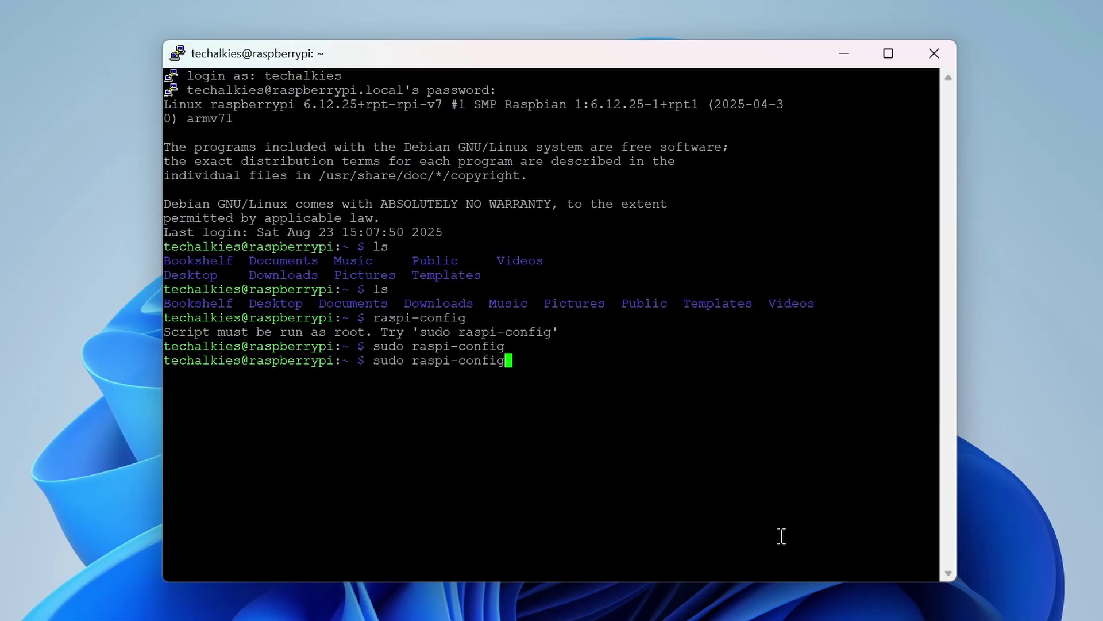
key(Return)
key(Down)
key(Down)
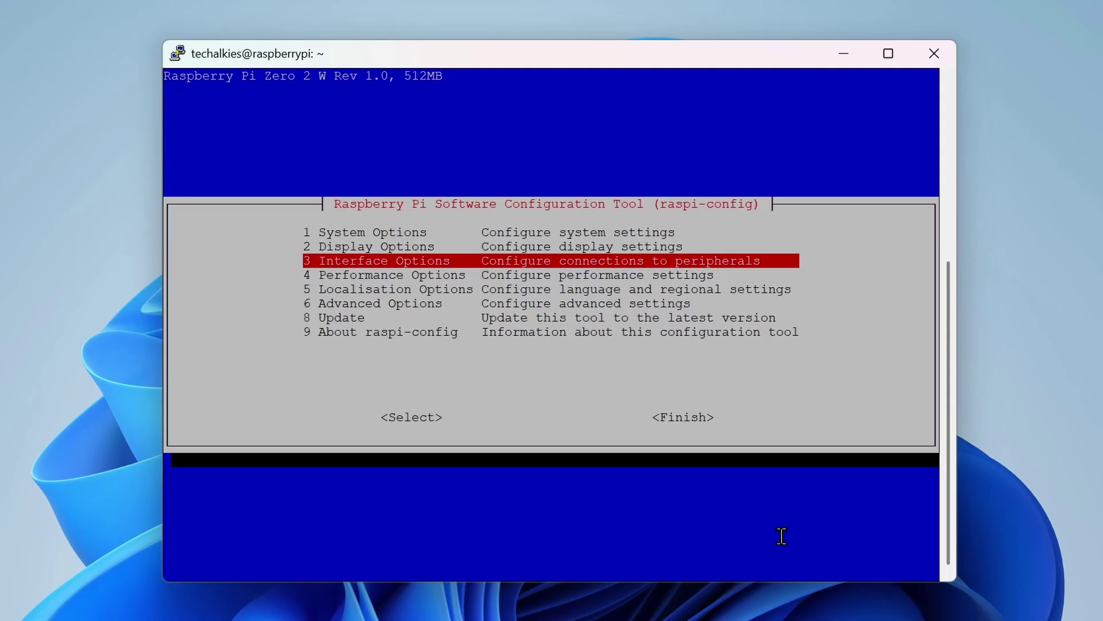
key(Return)
key(Down)
key(Down)
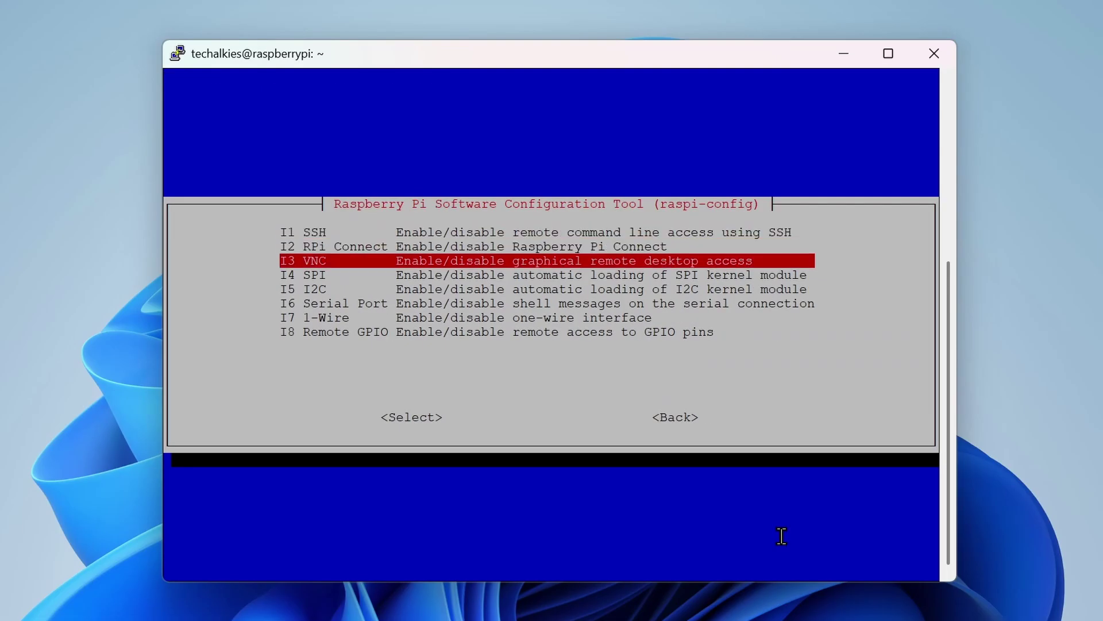
key(Return)
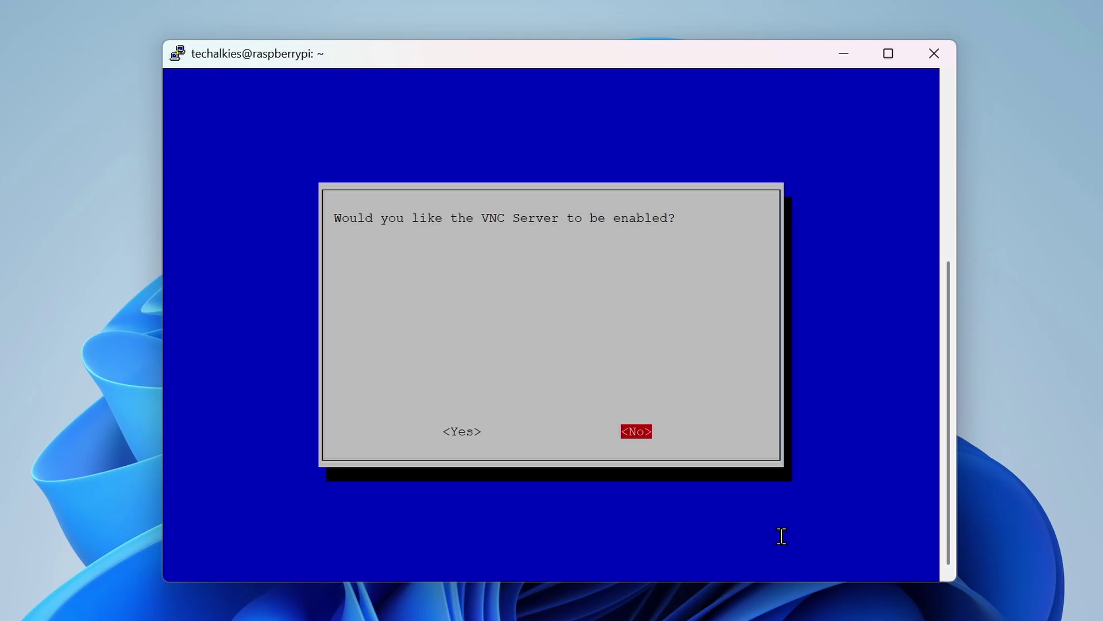
key(Left)
key(Return)
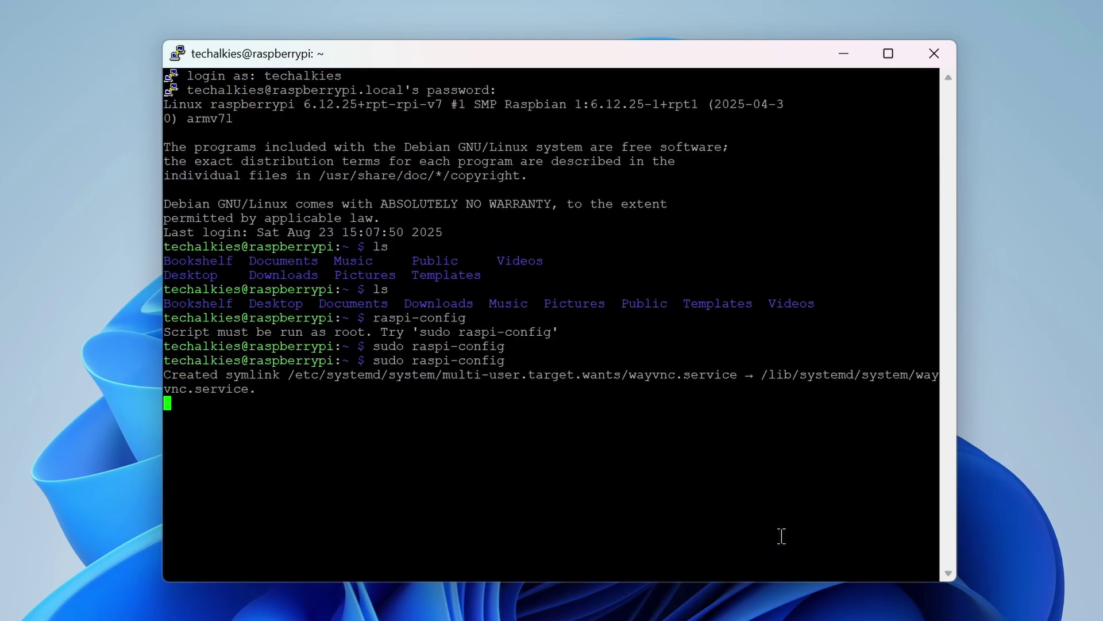
key(Return)
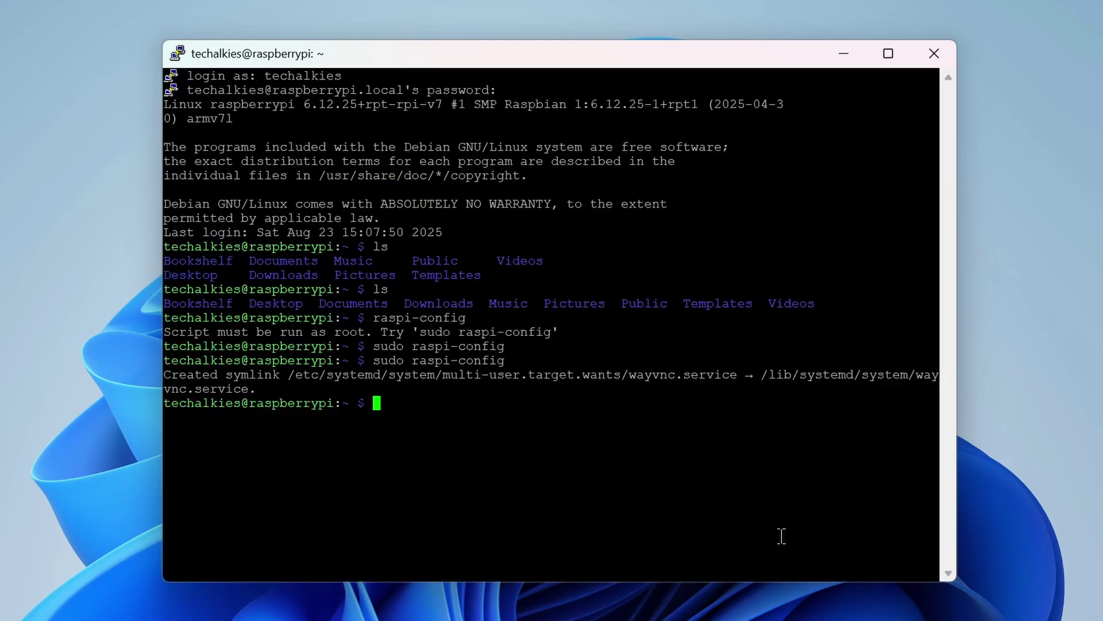
- End the PuTTY SSH session and open RealVNC Viewer
click(947, 63)
click(568, 451)
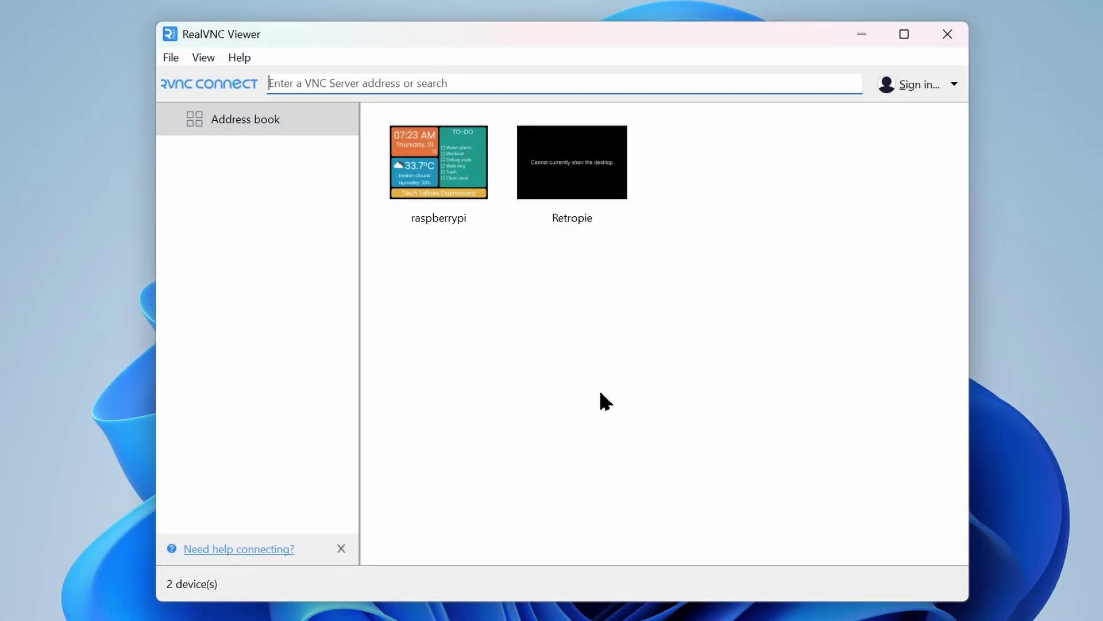
click(607, 401)
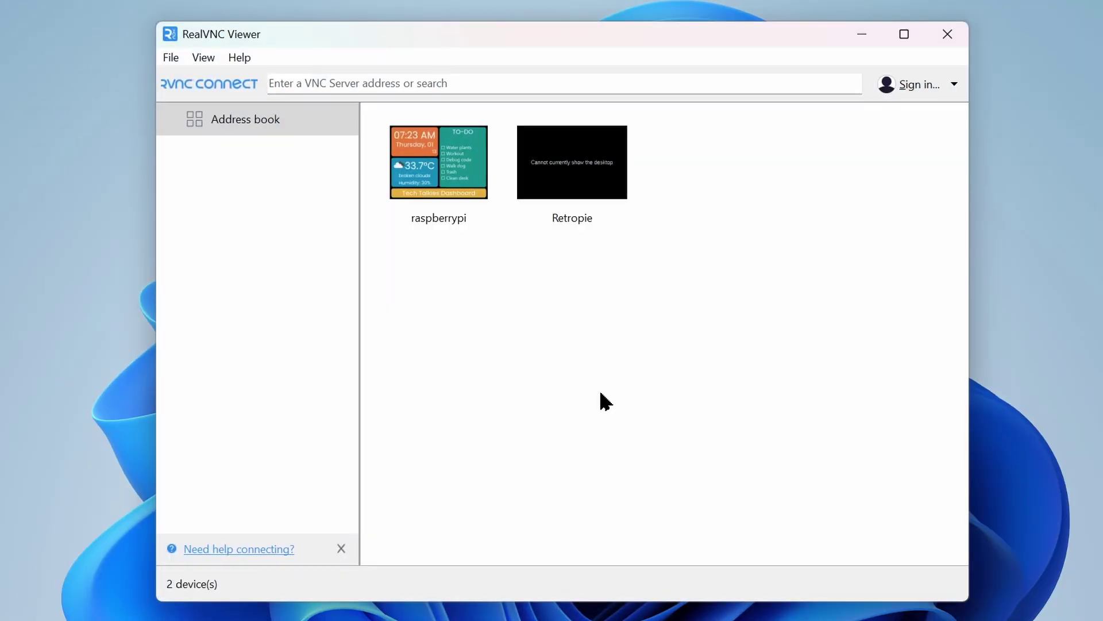
- Add a new address-book connection 'Pi zero 2W' for 192.168.0.108
right_click(652, 294)
click(805, 438)
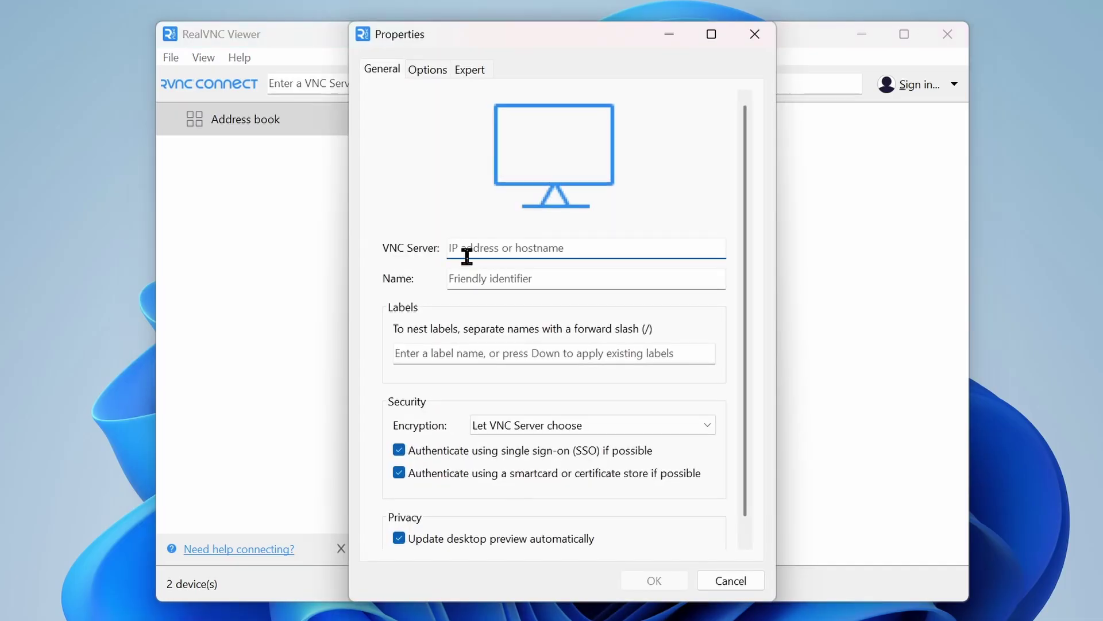
text(raspberrypi.local)
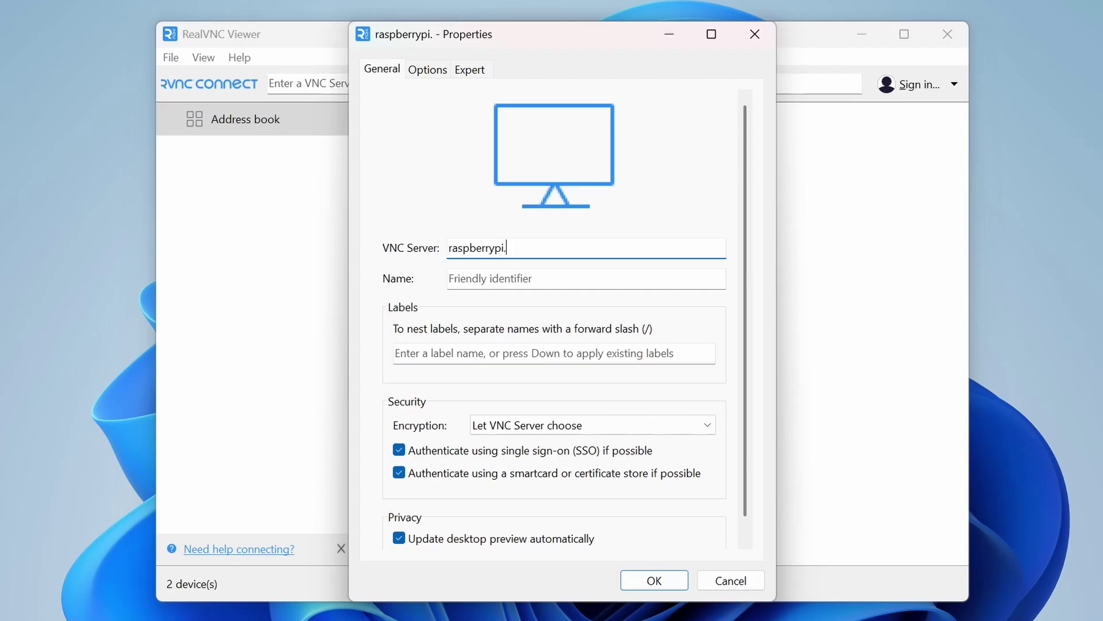
key(ctrl+a)
text(192.168.0.108)
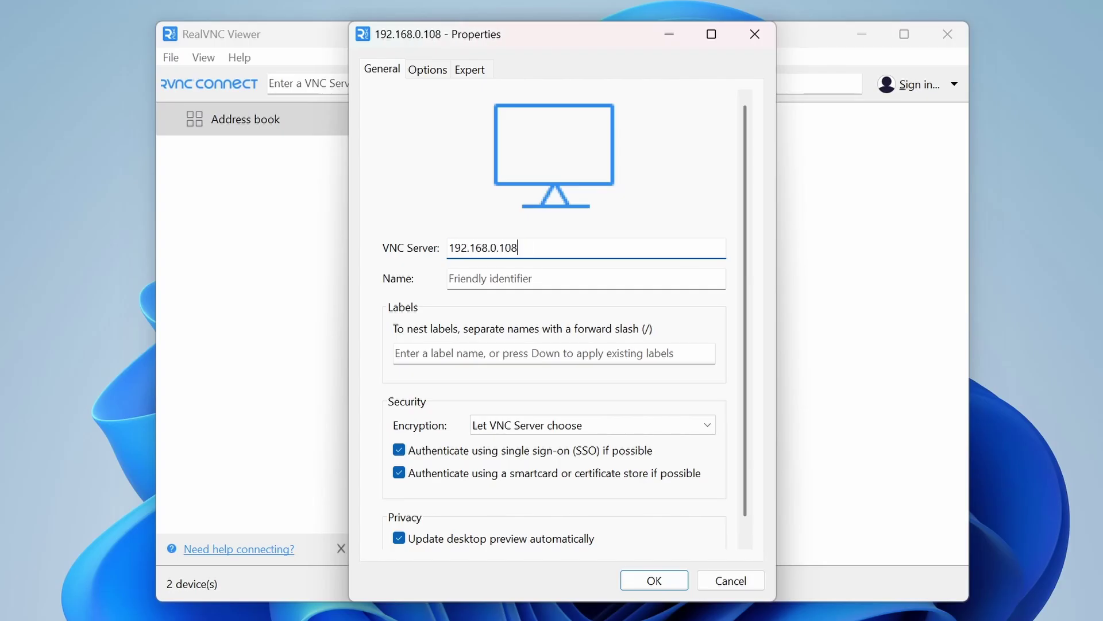
click(684, 278)
text(Pi zero 2W)
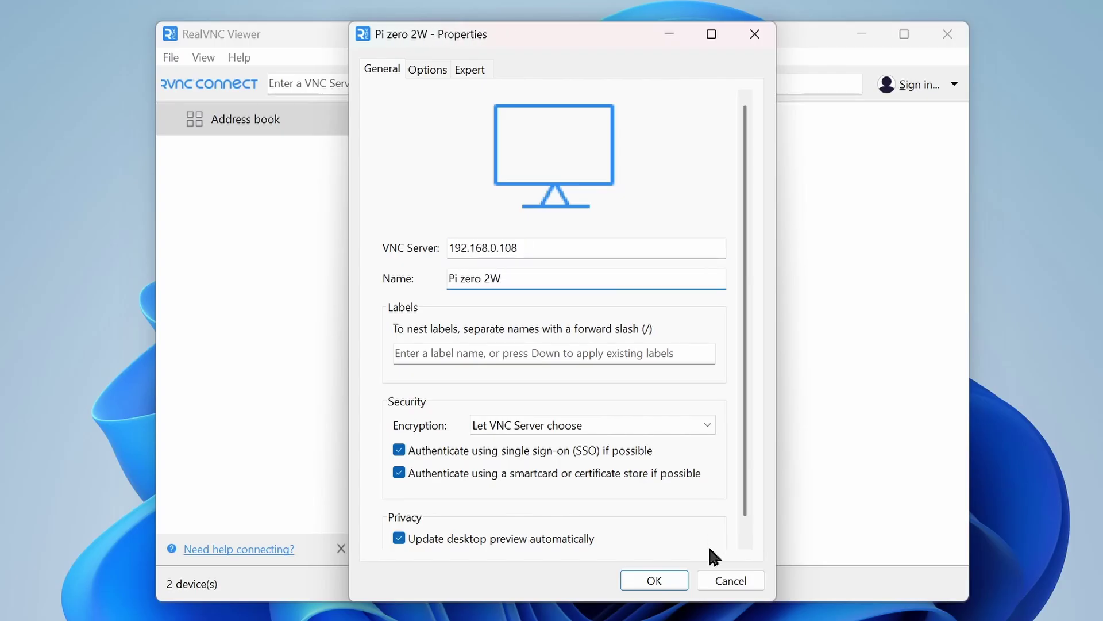
click(664, 585)
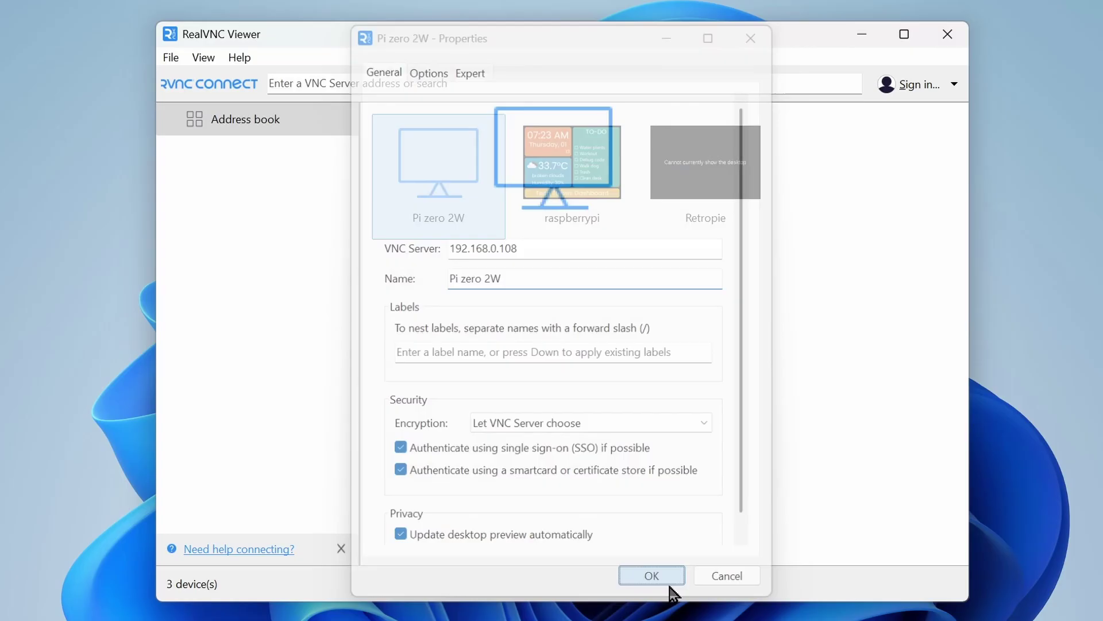
- Connect to the Pi zero 2W entry and authenticate with the Pi's username and password
right_click(474, 206)
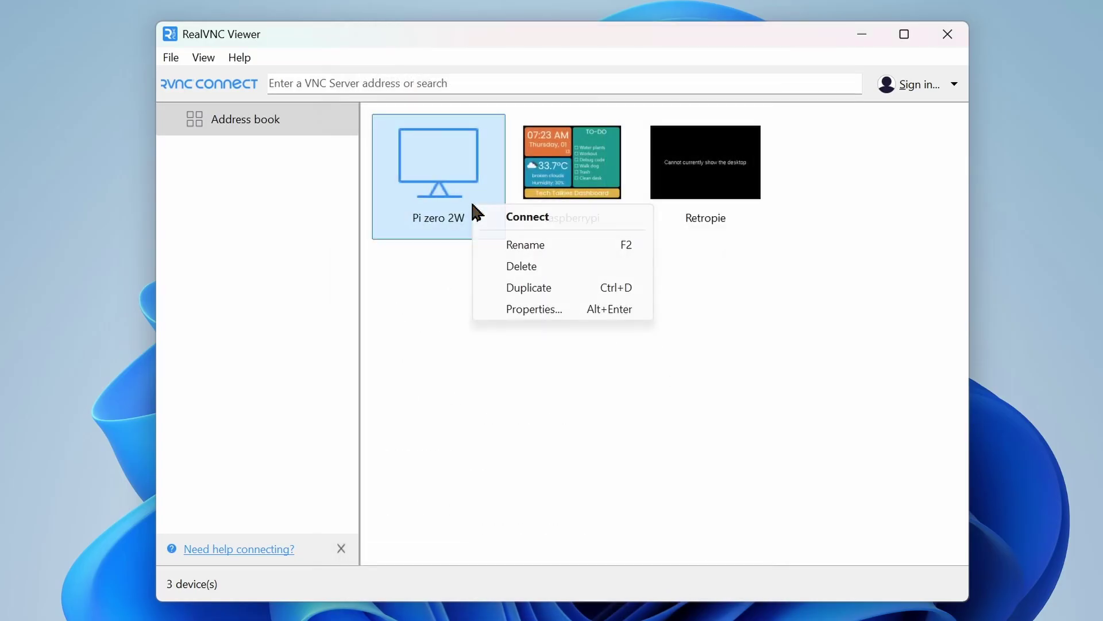
click(571, 221)
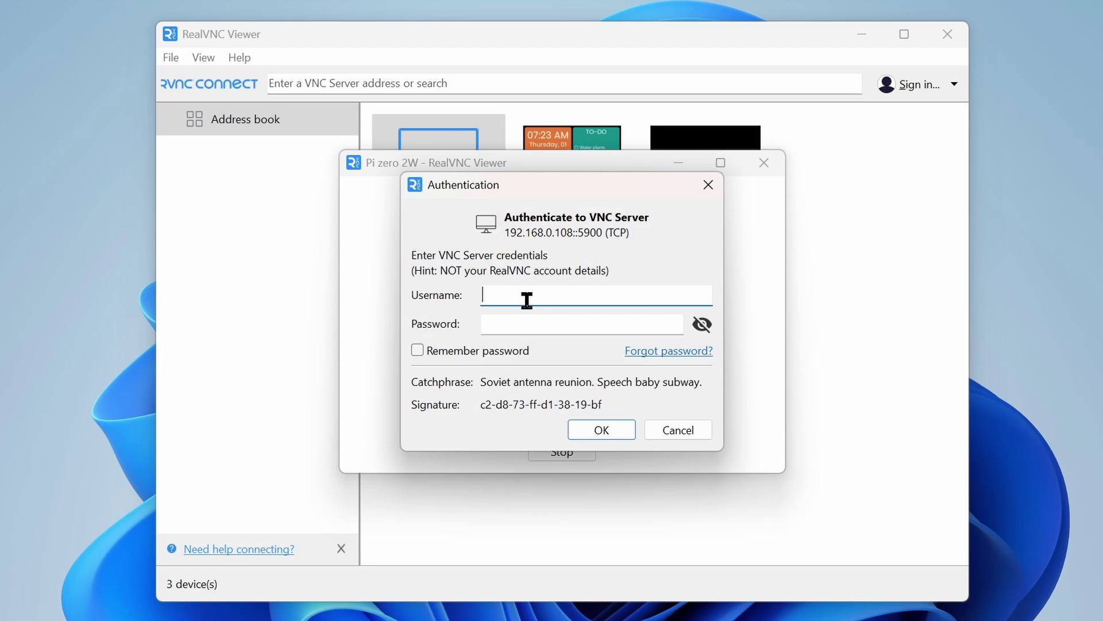
text(techalkies)
key(Tab)
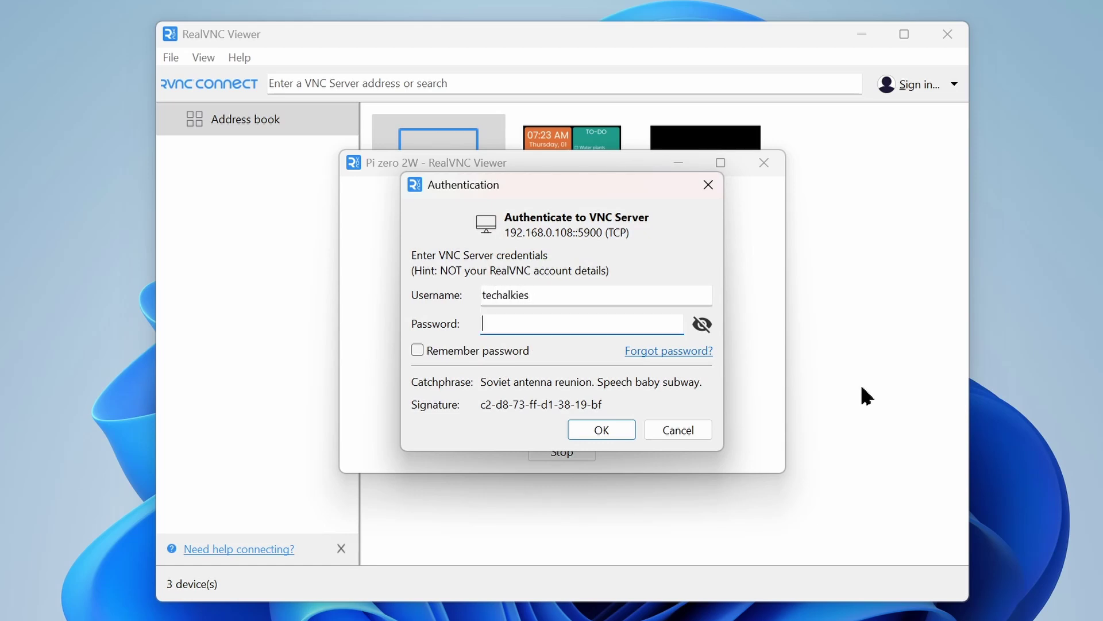
text(raspb)
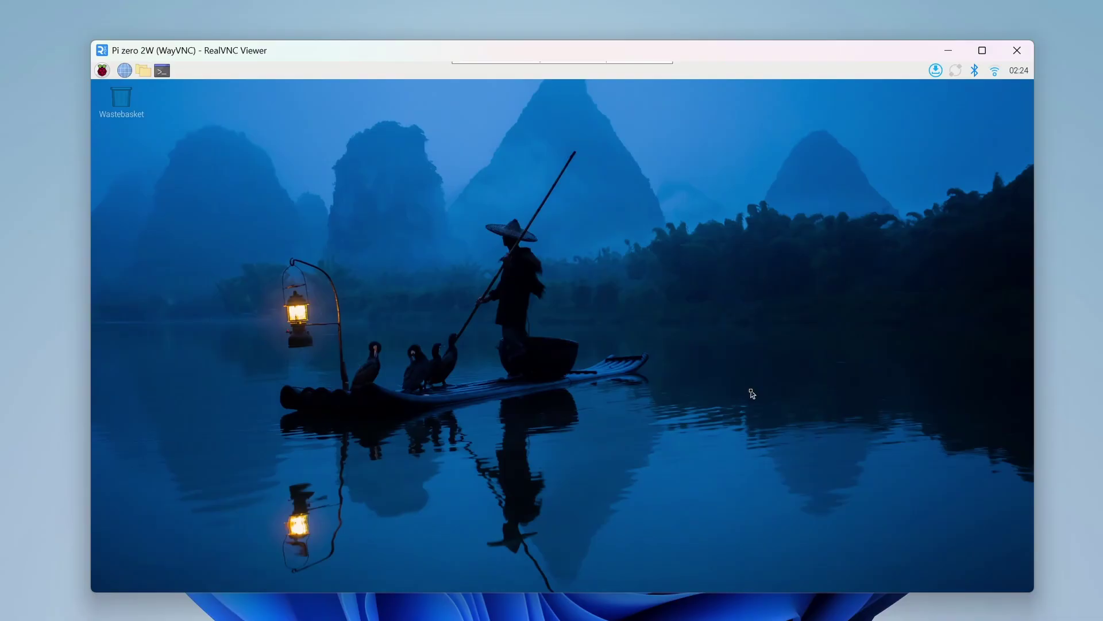
- Browse the Pi applications menu, the Test file in the file manager, and the Interfaces settings
click(102, 70)
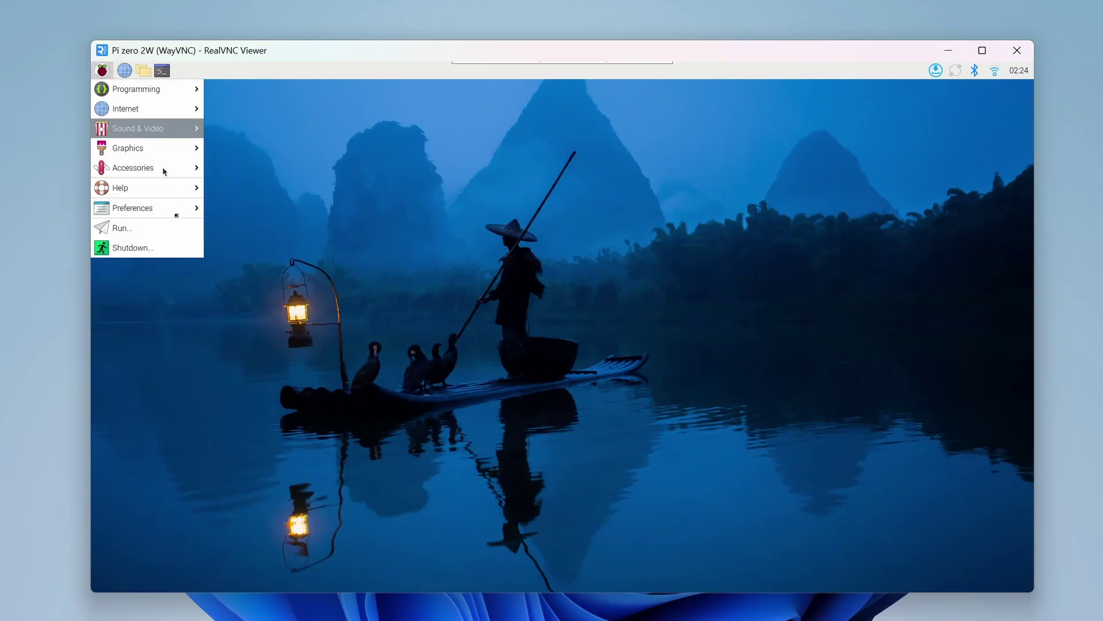
drag(368, 156, 688, 462)
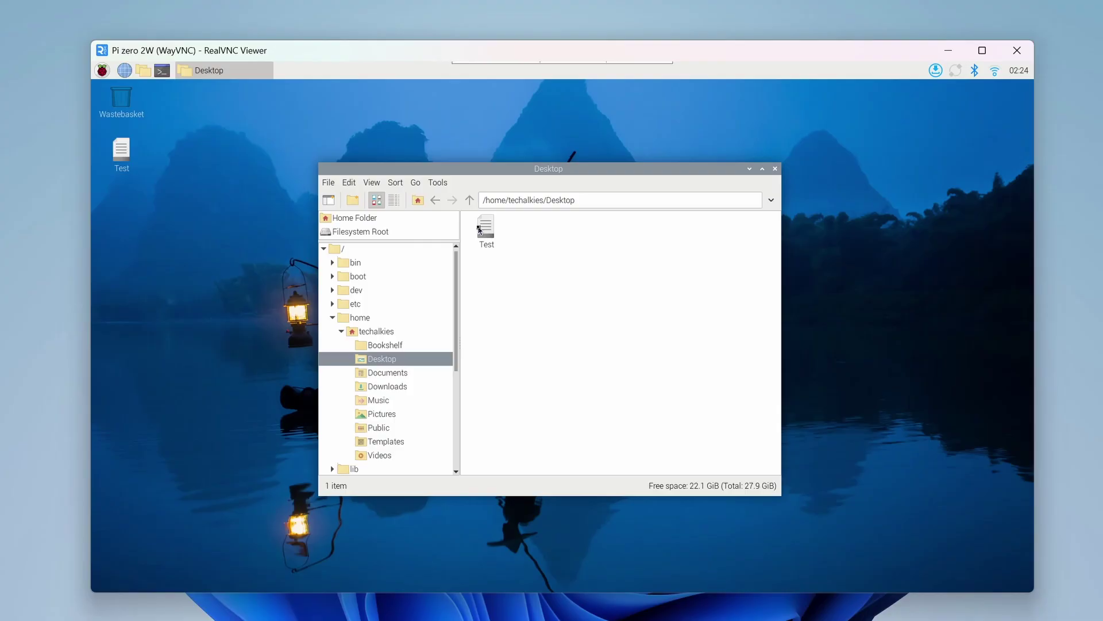
click(480, 229)
right_click(482, 229)
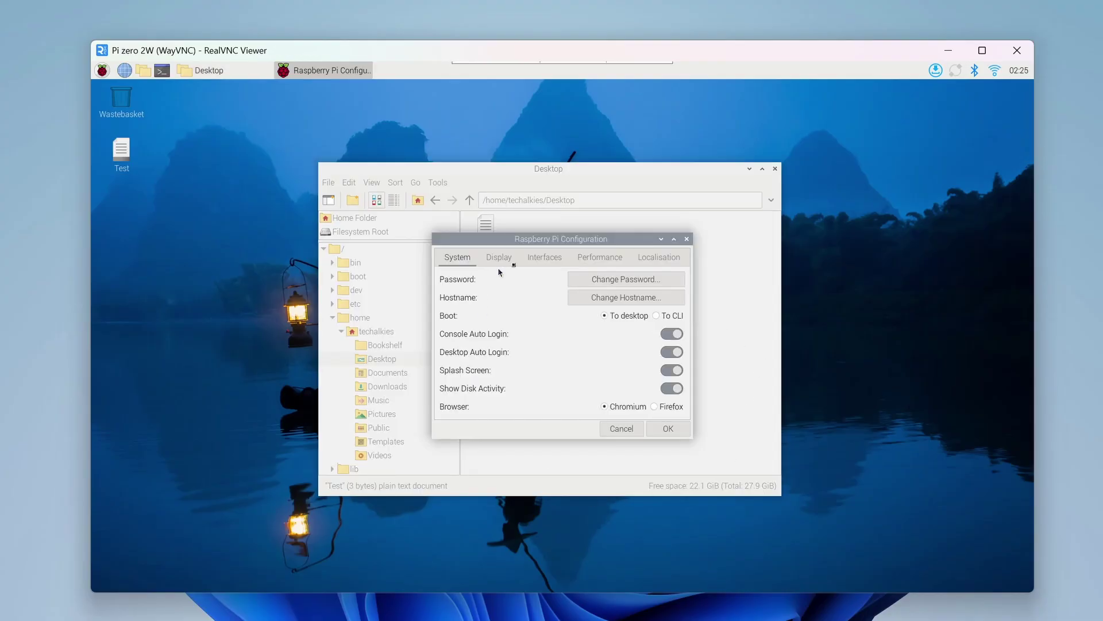
click(531, 265)
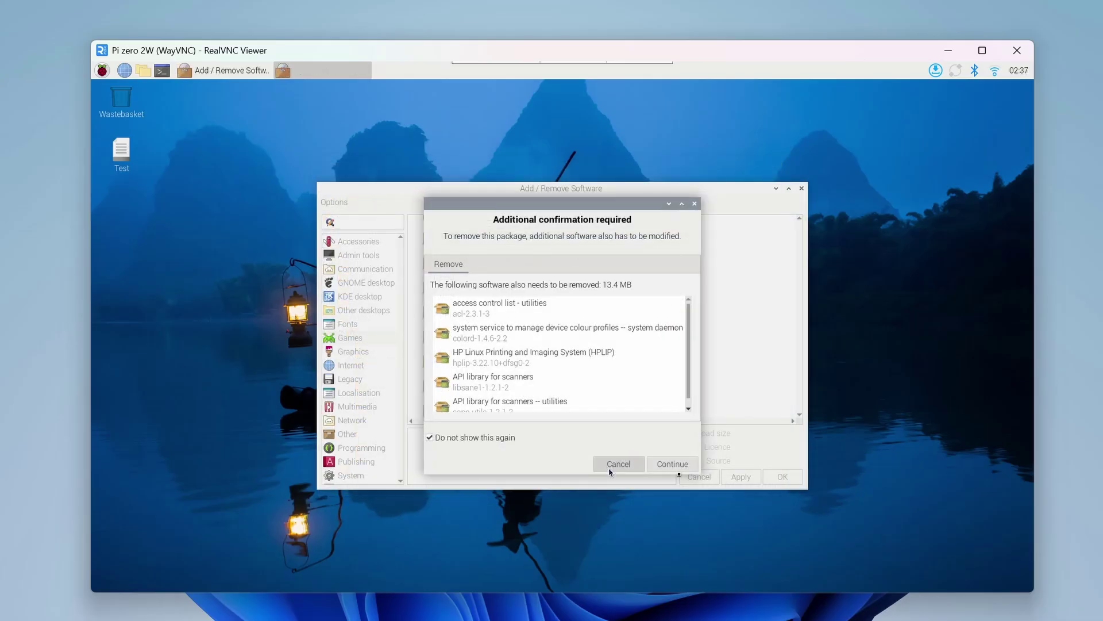
- Close Add/Remove Software with Close Anyway, discarding changes, then close the remote desktop viewer
click(612, 466)
click(691, 478)
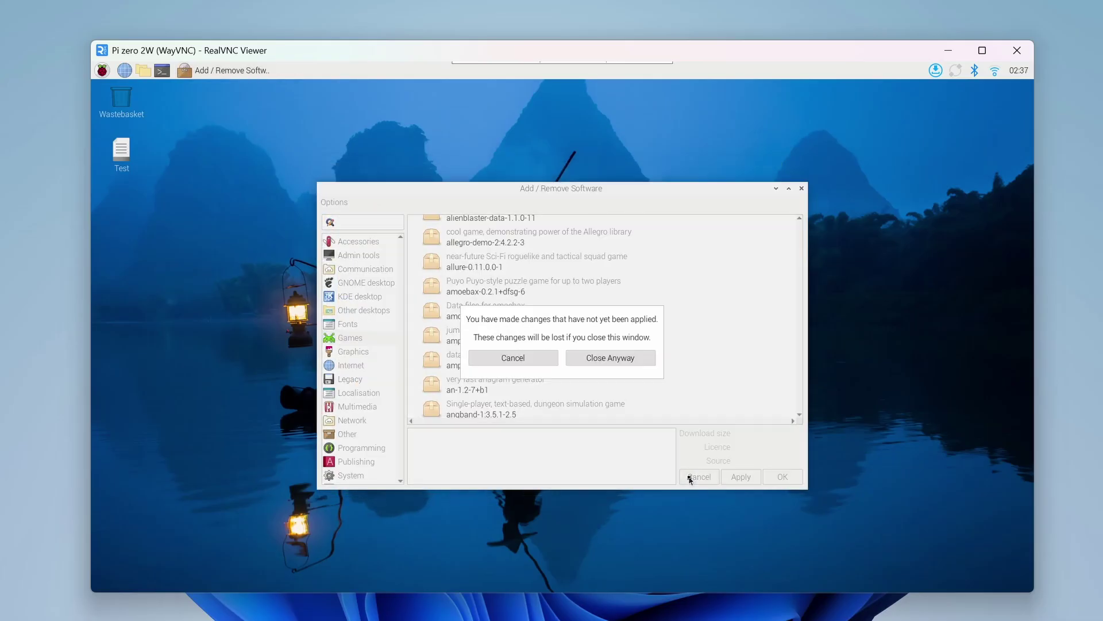
click(574, 356)
click(1029, 51)
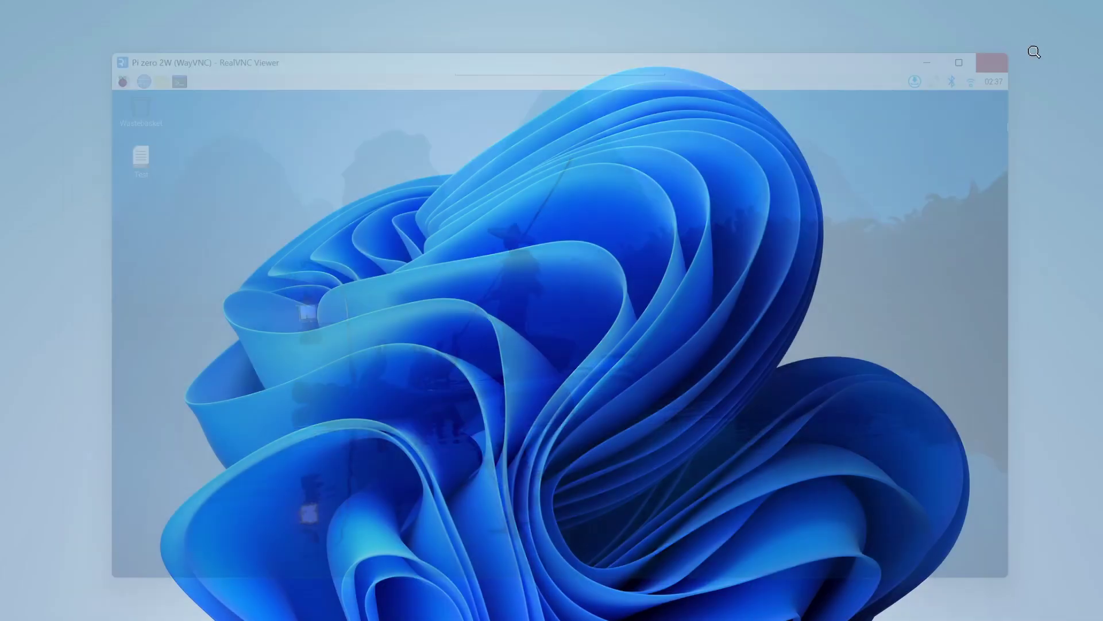